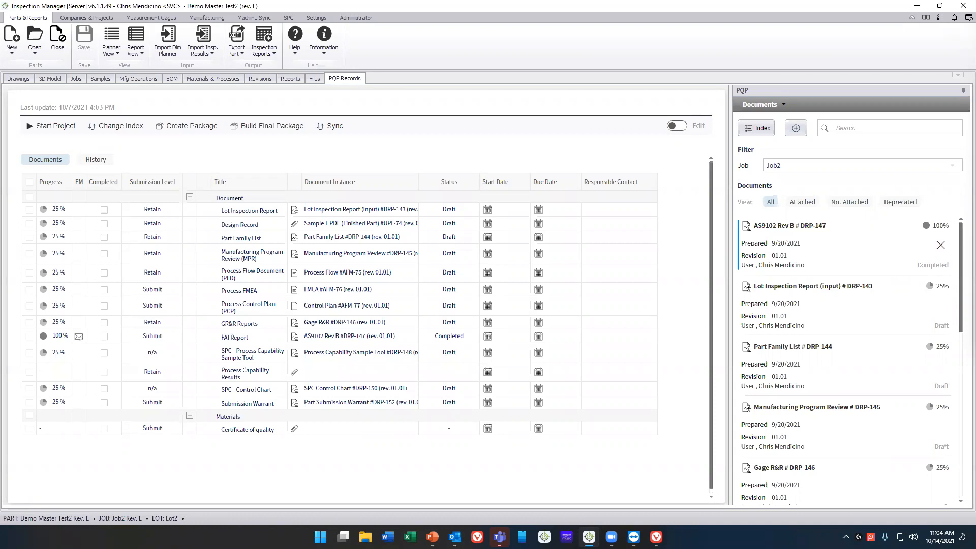
Step: Show part Demo Master Test2 rev. E's ballooned drawing with its 50 listed characteristics
left_click(18, 79)
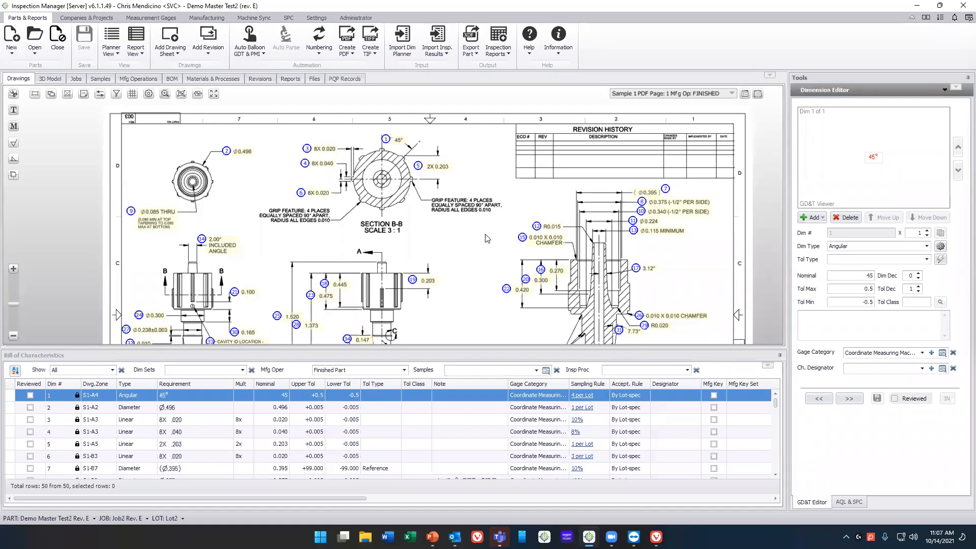
left_click_drag(473, 248, 447, 235)
scroll(417, 225, "down", 2)
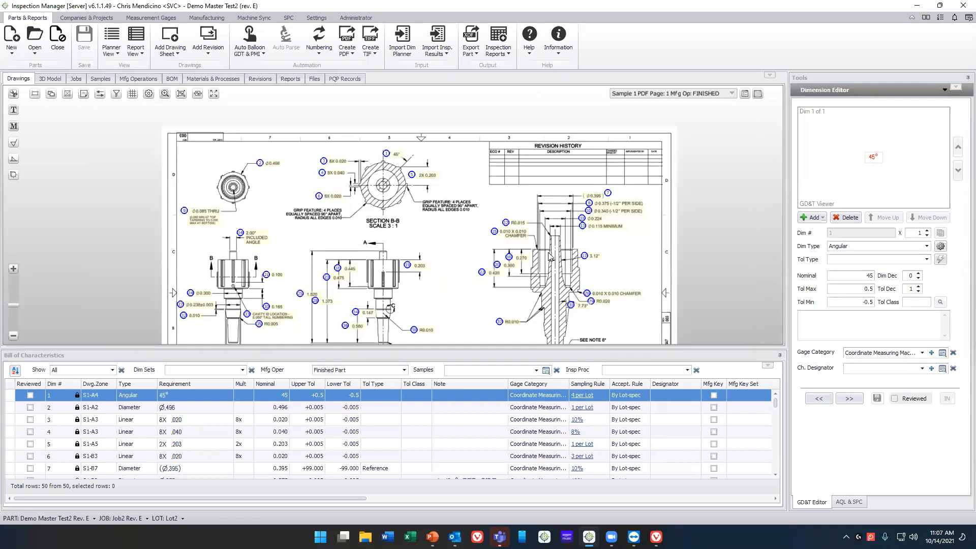
scroll(381, 192, "up", 2)
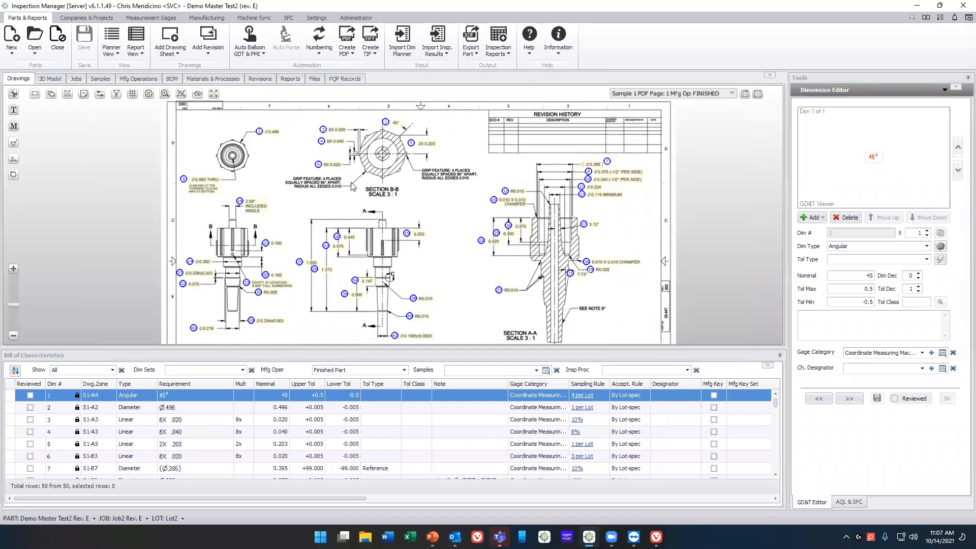
left_click_drag(382, 191, 390, 216)
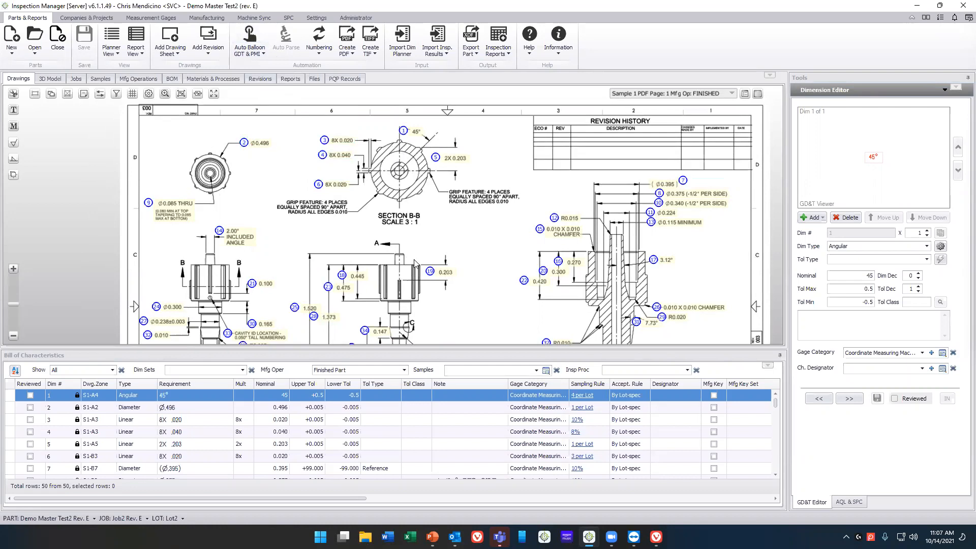
left_click(83, 94)
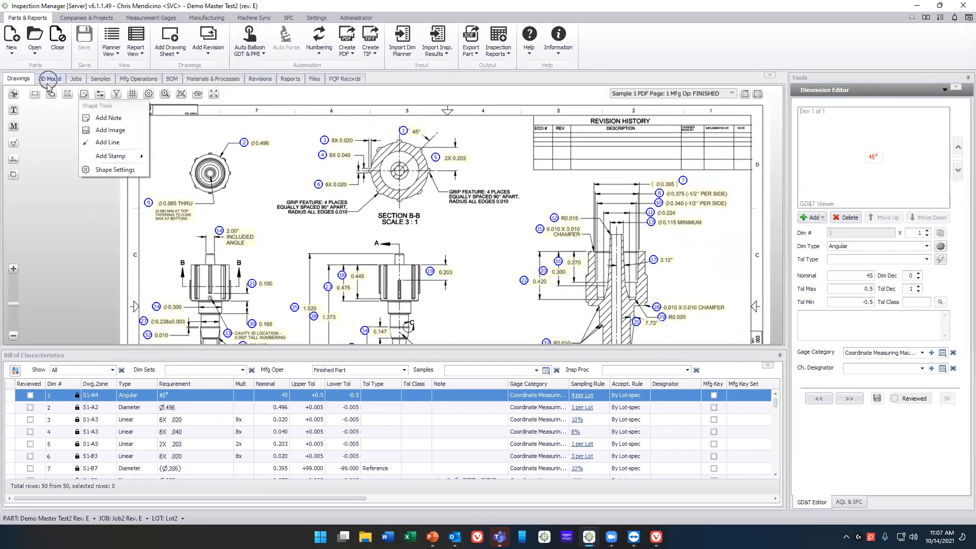
left_click(53, 171)
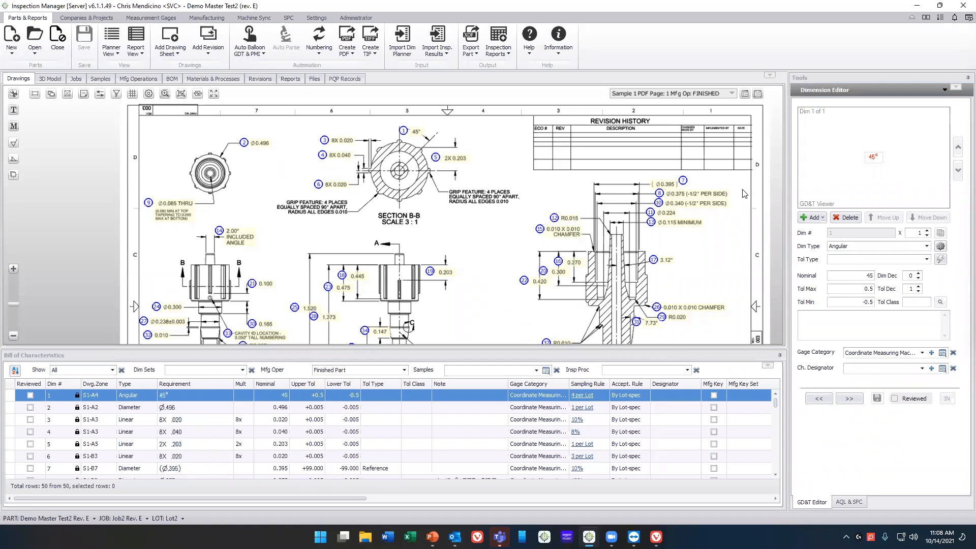
Step: Switch the side panel to Mfg Operations and list Op10 Size cut's dimensions 34 and 36
left_click(825, 97)
left_click(851, 272)
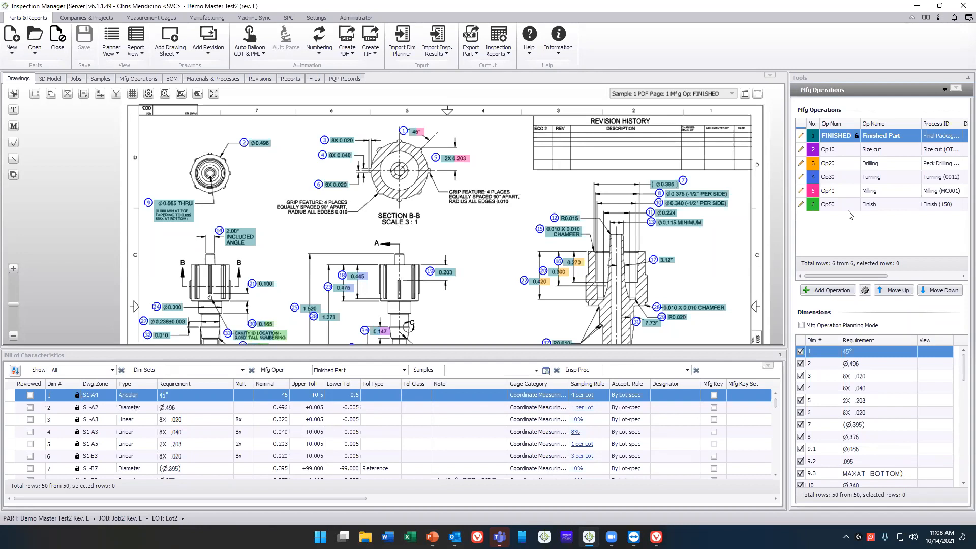
left_click(847, 151)
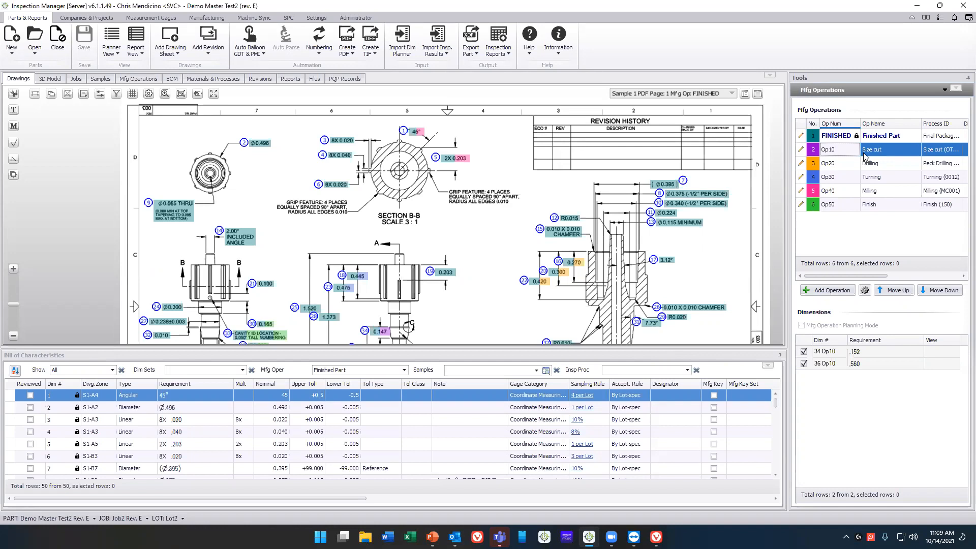
Step: Make Op10 Size cut the selected operation so only dimensions 34 (.152) and 36 (.560) remain
left_click(675, 247)
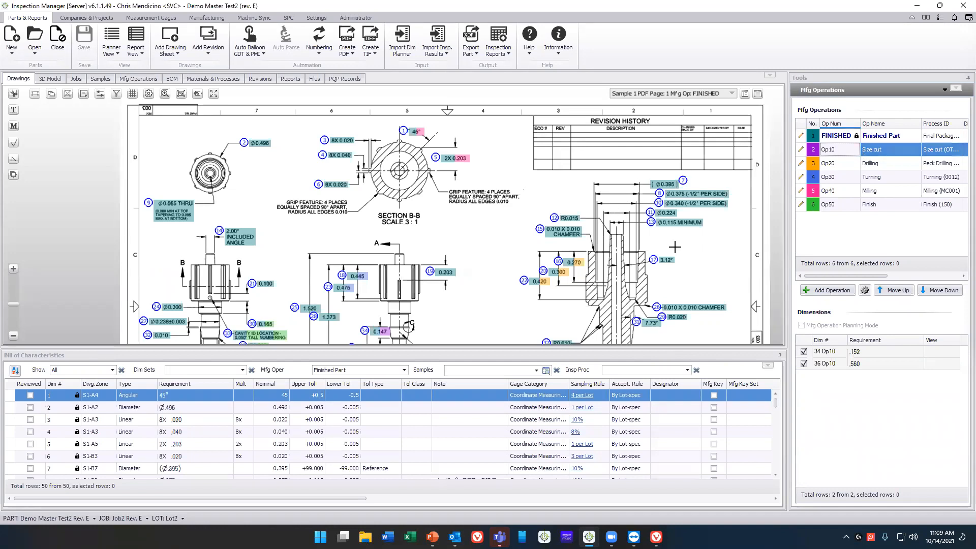
left_click(696, 196)
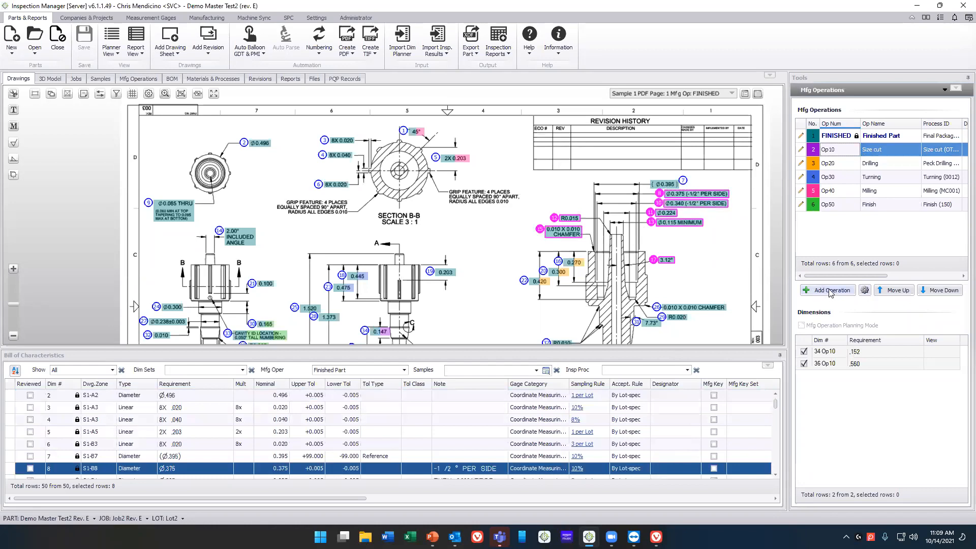
left_click(820, 226)
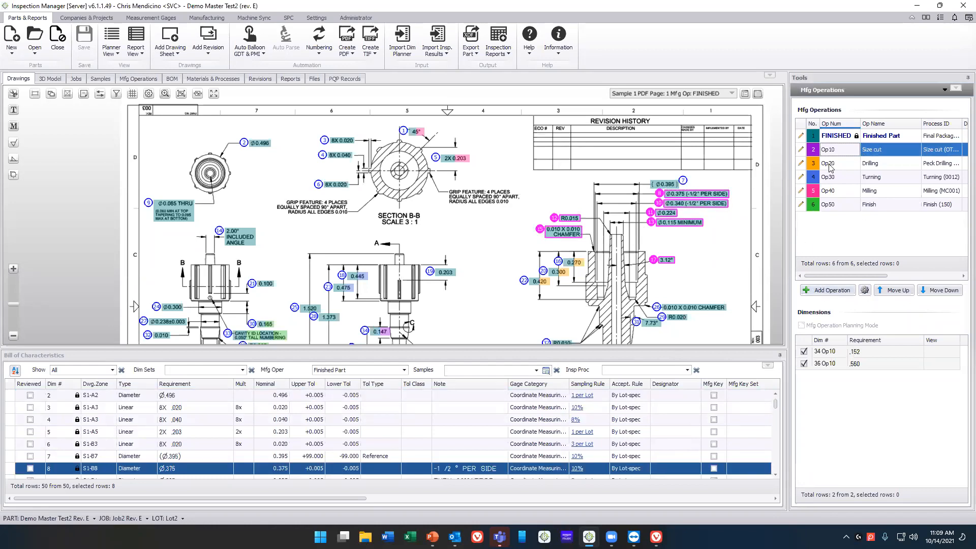
left_click(752, 177)
right_click(869, 149)
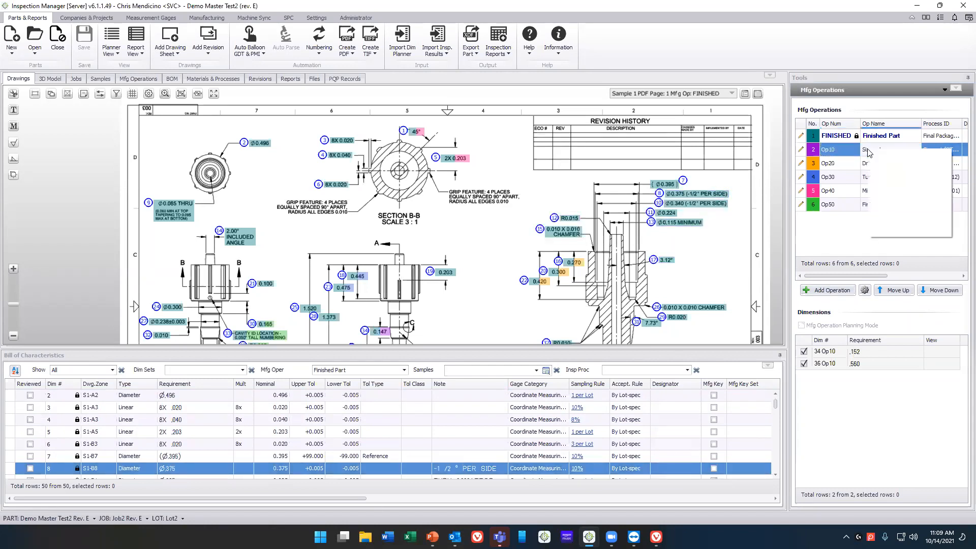
left_click(899, 156)
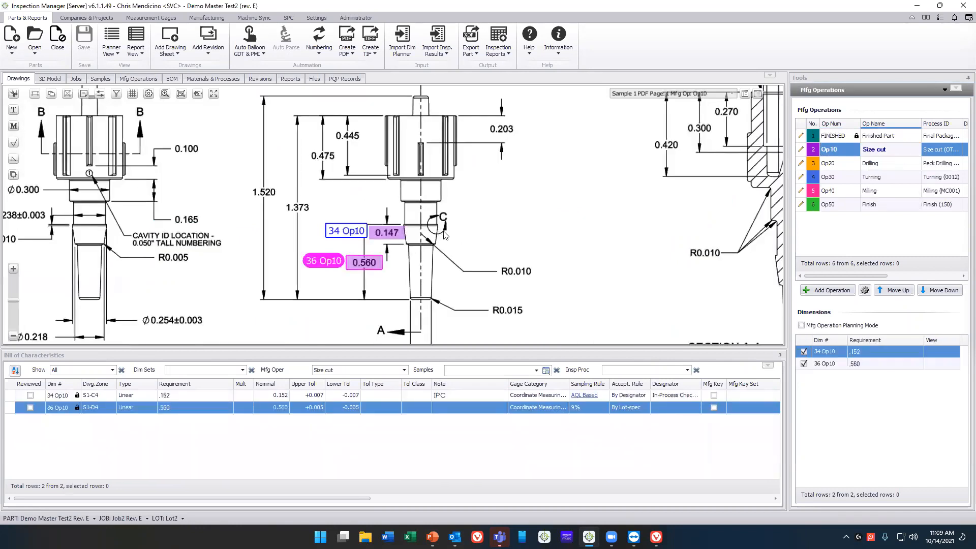
scroll(440, 234, "down", 3)
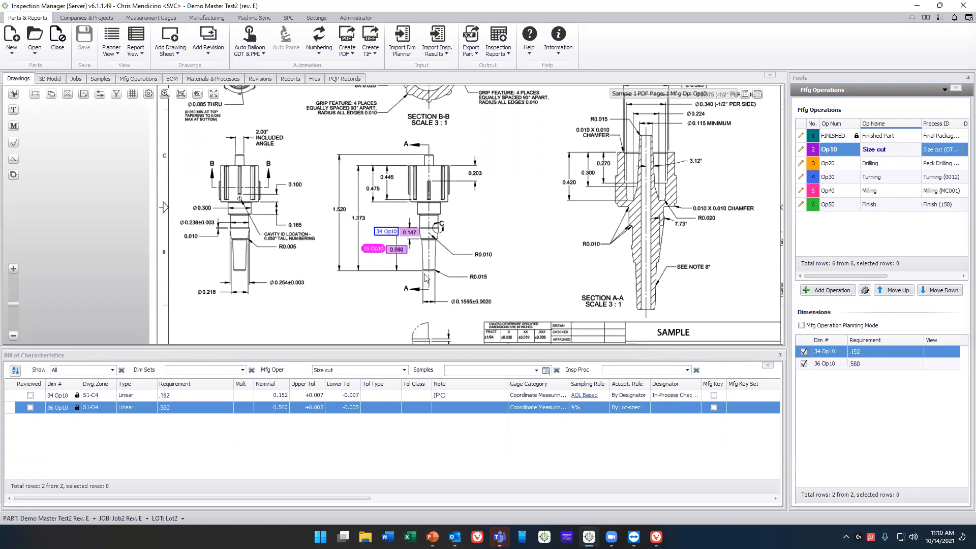
right_click(870, 166)
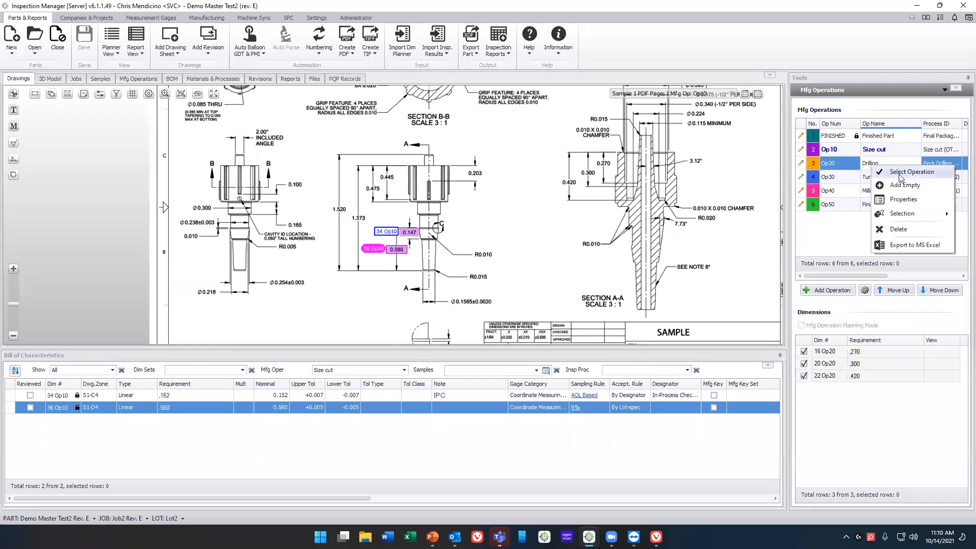
left_click(899, 175)
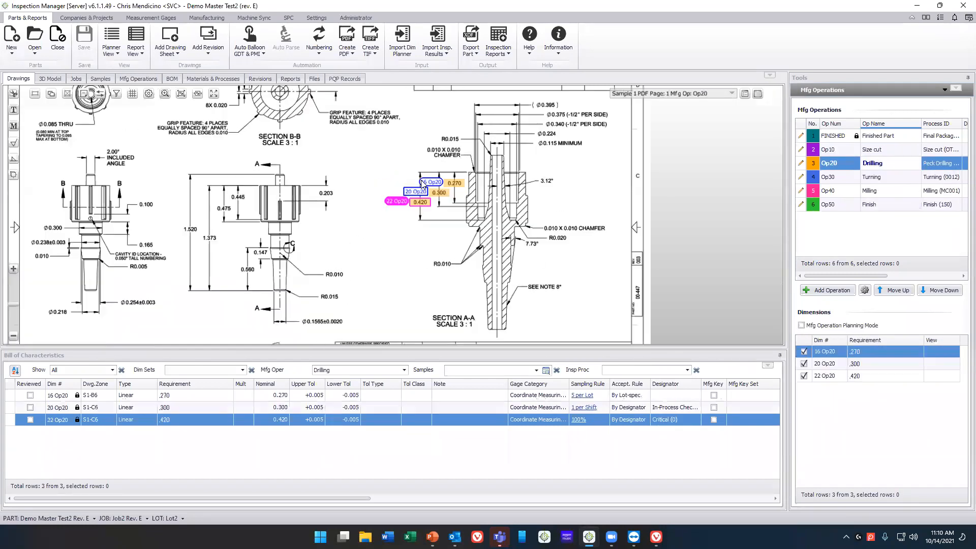
scroll(421, 180, "up", 1)
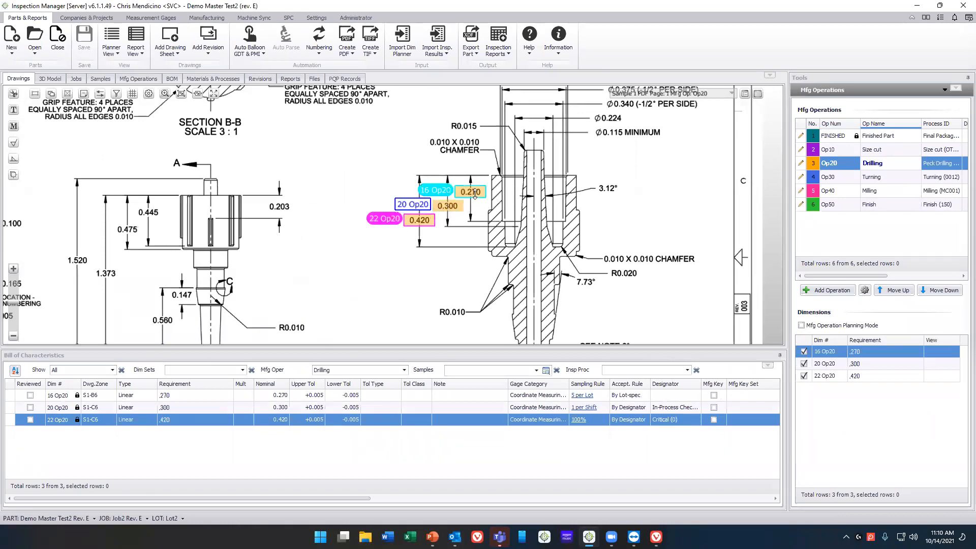
left_click(450, 208)
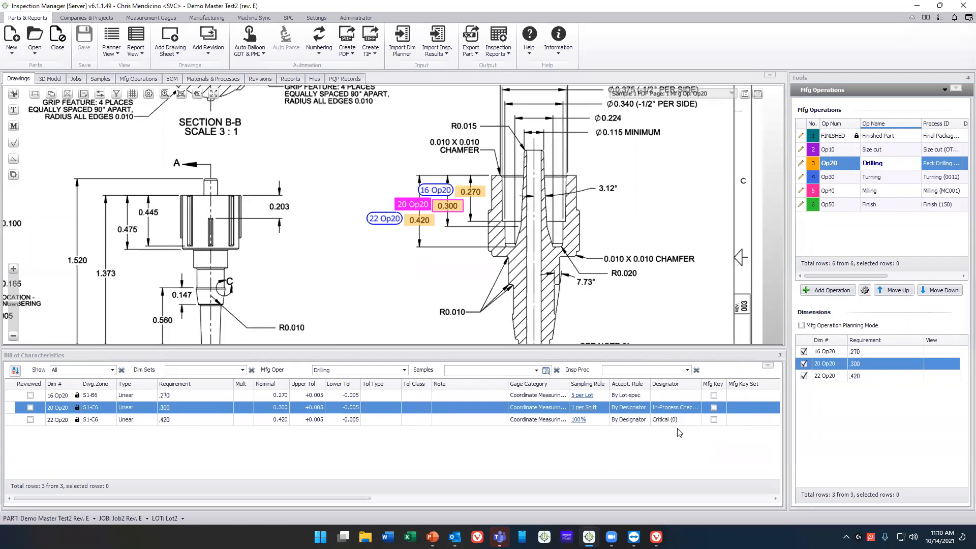
left_click(673, 409)
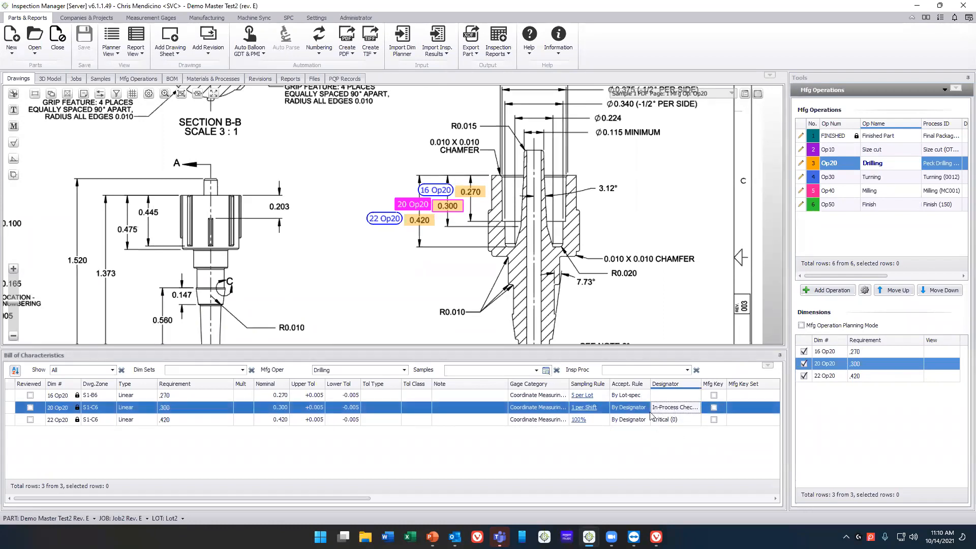
left_click(664, 423)
left_click(670, 410)
Step: Show Op10's characteristics on the drawing and select the nominal value of dimension 34
right_click(868, 147)
left_click(885, 152)
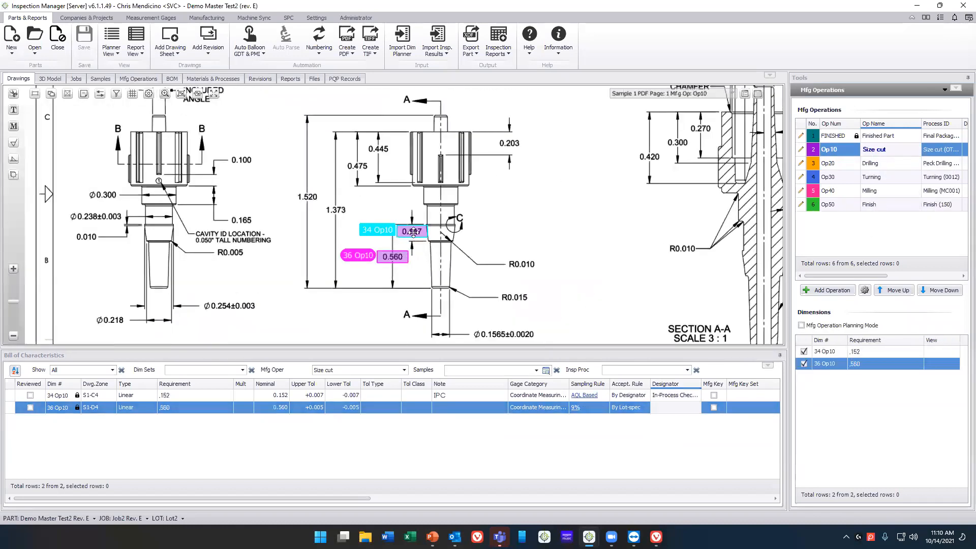
left_click(282, 397)
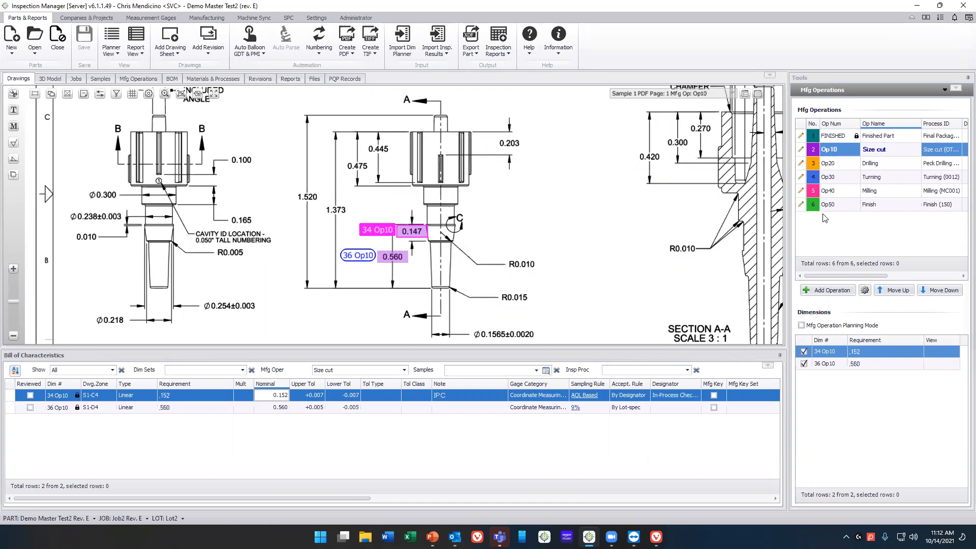
left_click(801, 149)
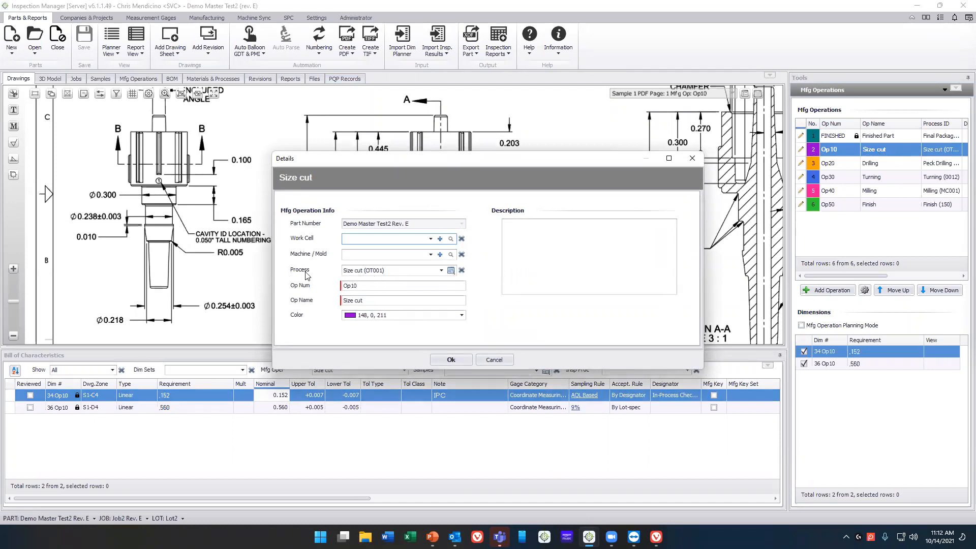
left_click(441, 270)
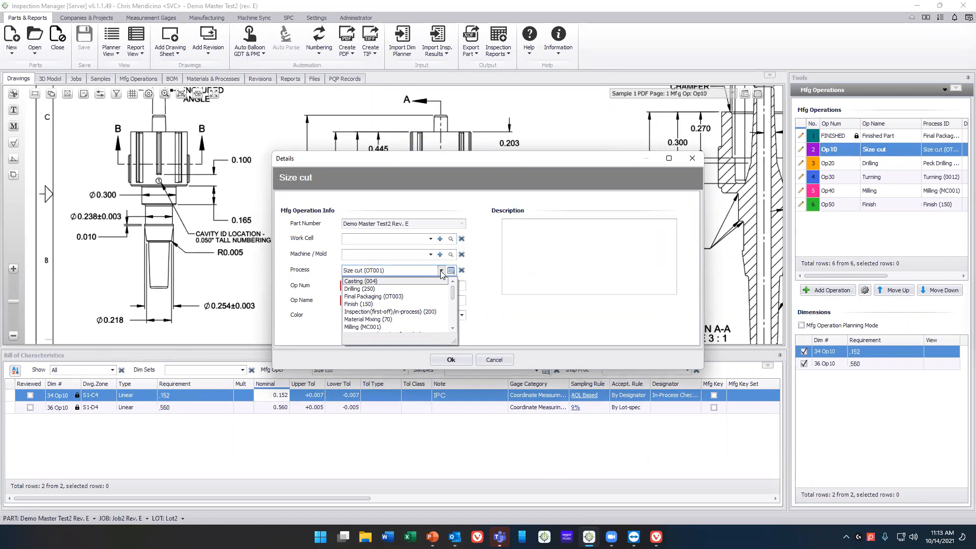
left_click(441, 274)
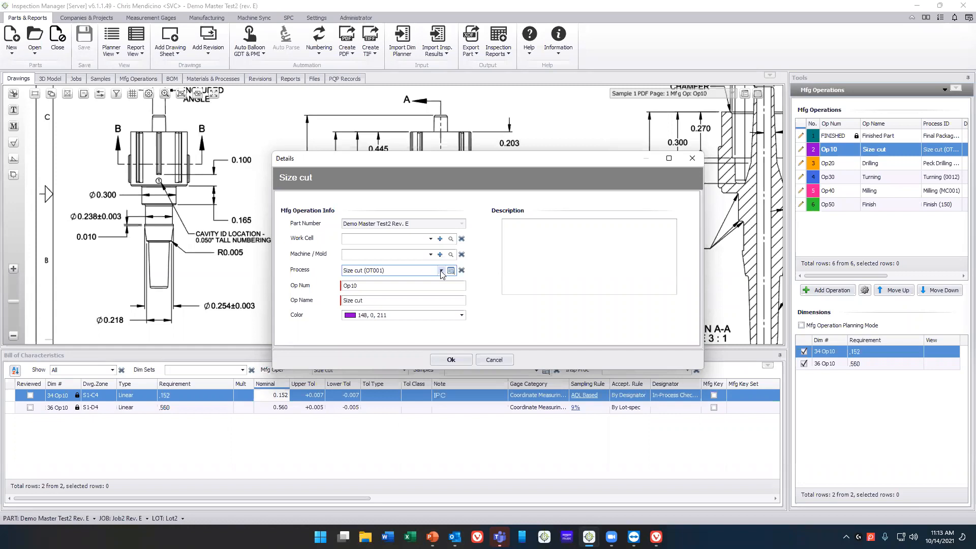
left_click(442, 272)
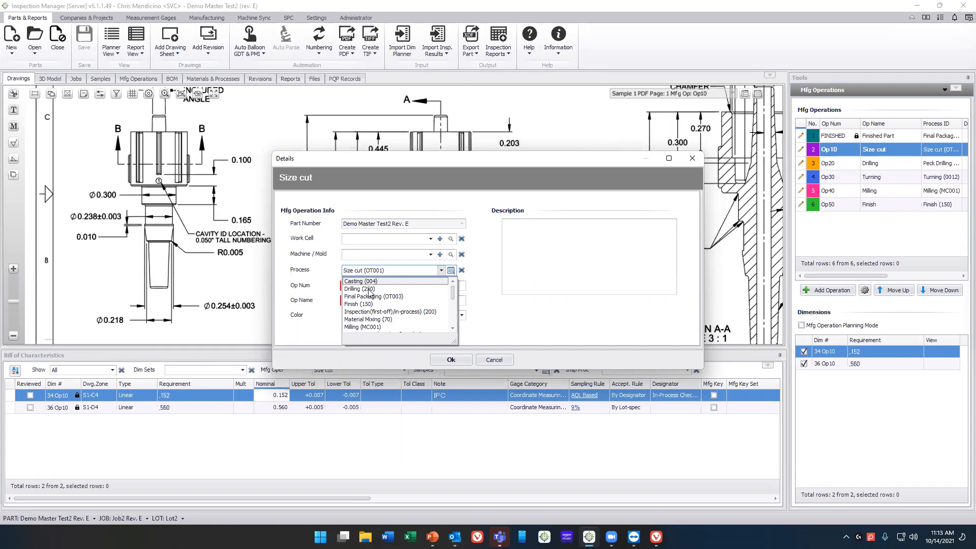
left_click(481, 273)
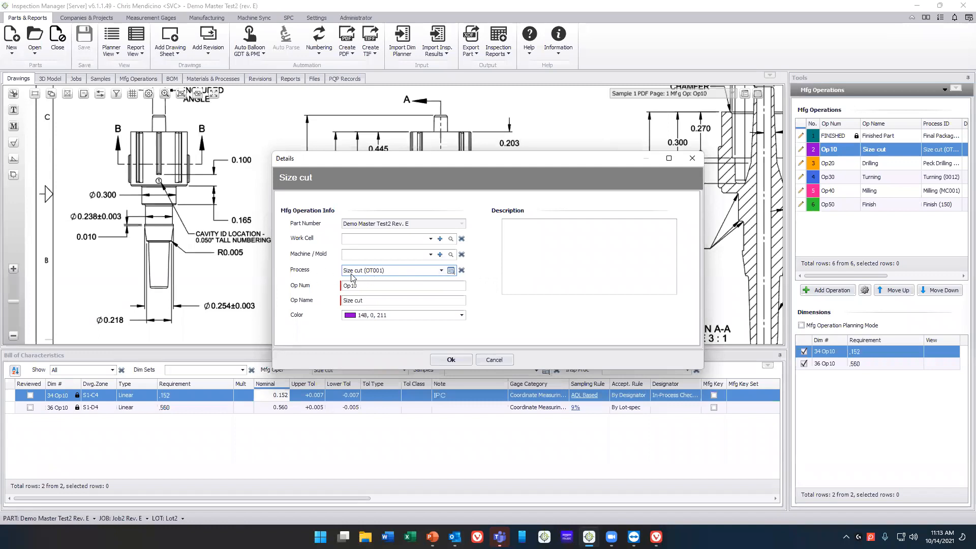
key("Tab")
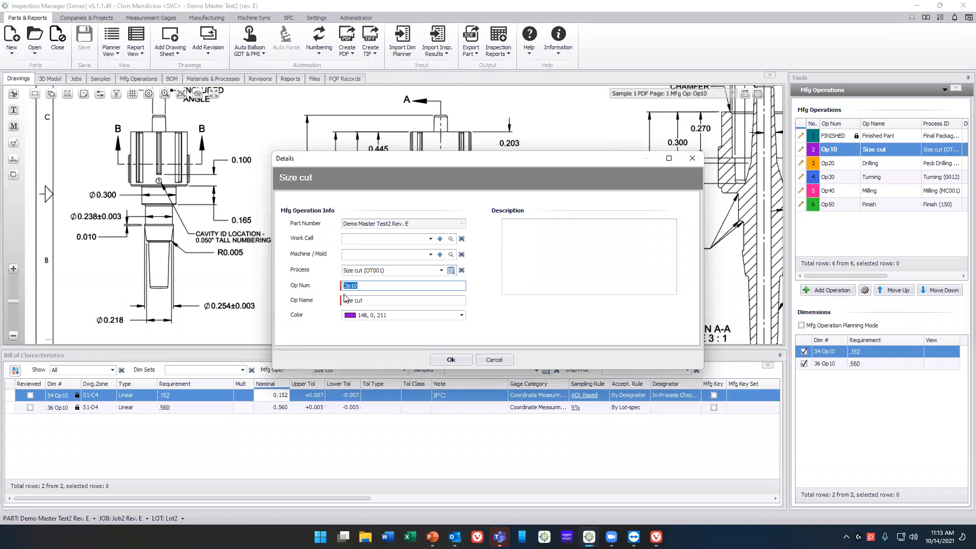
key("Tab")
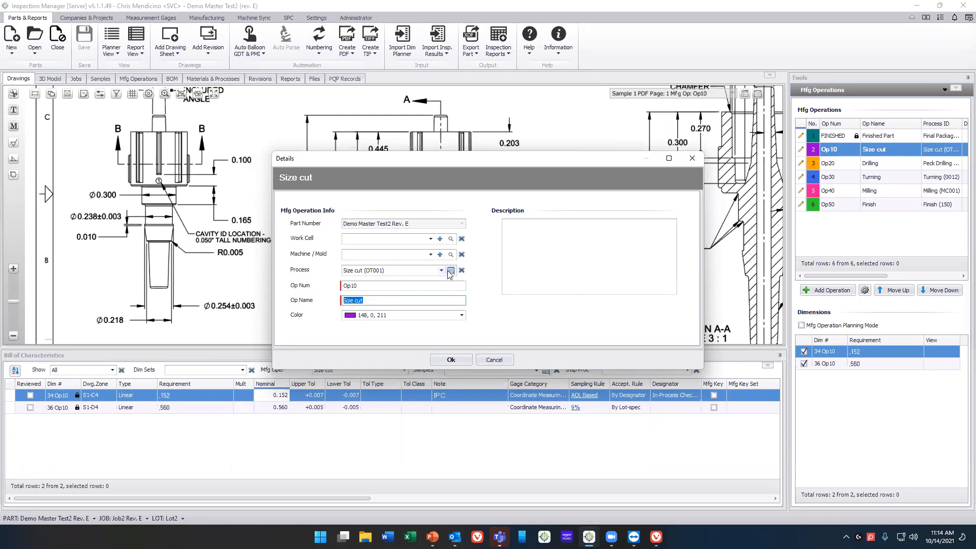
left_click(691, 158)
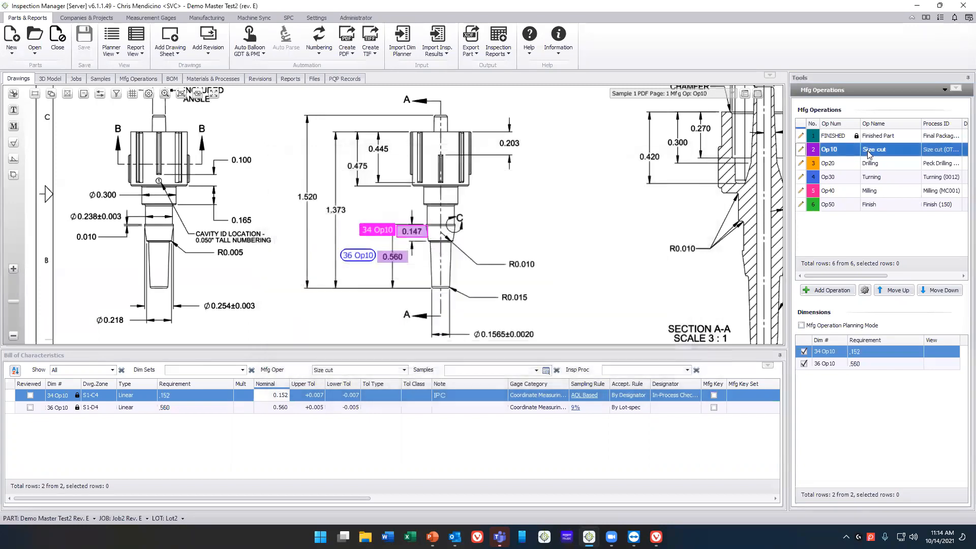
Step: Show the Manufacturing machines list: 0541 Finishing, 8574 Drilling Machine and 8745 Mazak Lathe
left_click(202, 19)
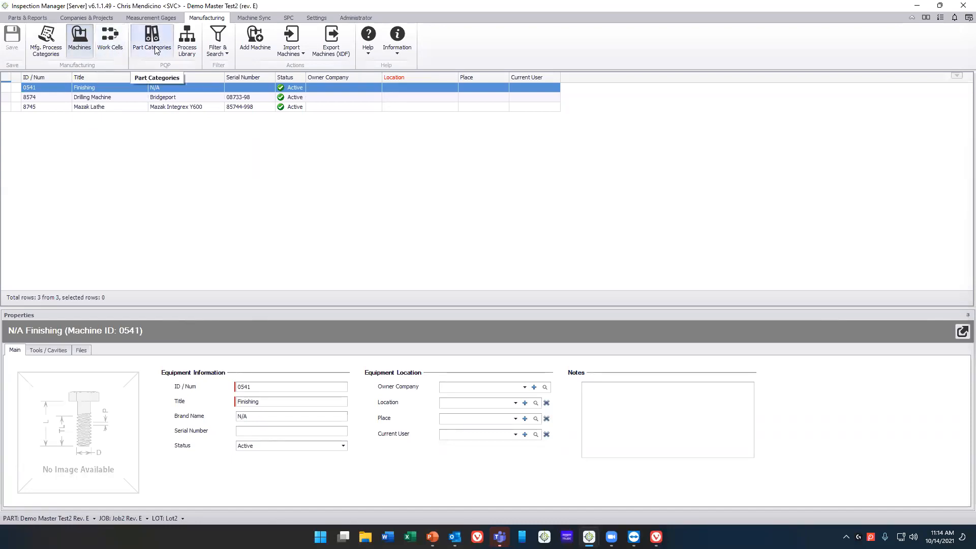
left_click(188, 46)
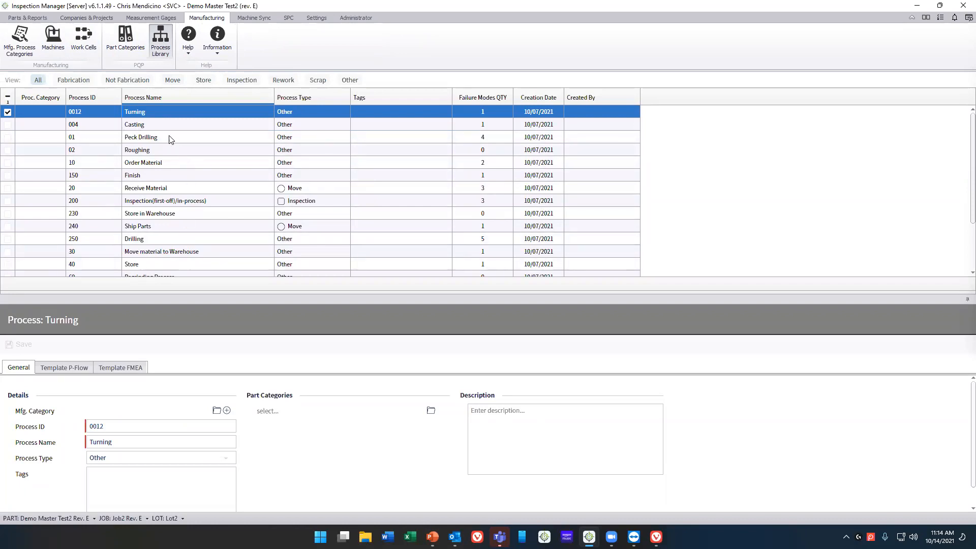
Step: View process 250 Drilling's template FMEA with failure modes Oversize and Burrs
scroll(165, 206, "down", 3)
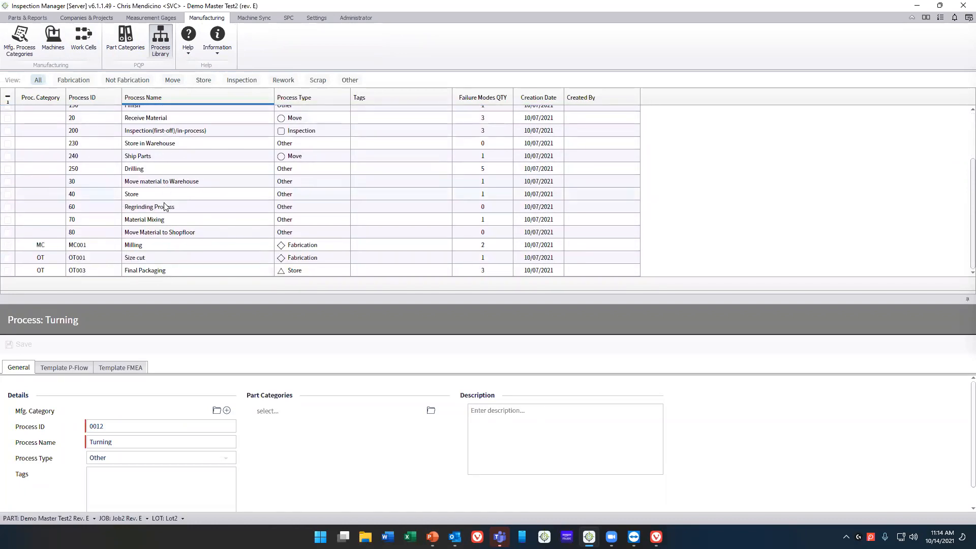
scroll(147, 179, "up", 3)
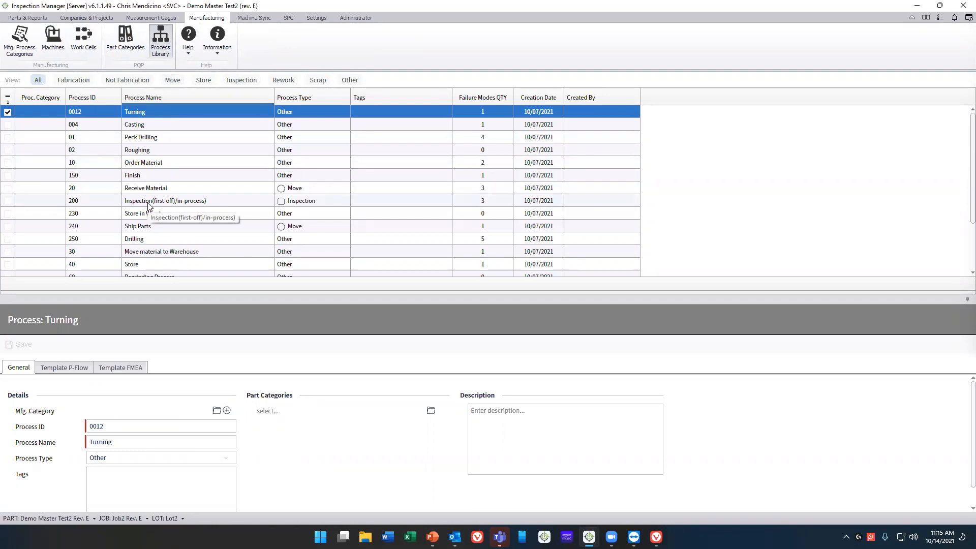
left_click(151, 240)
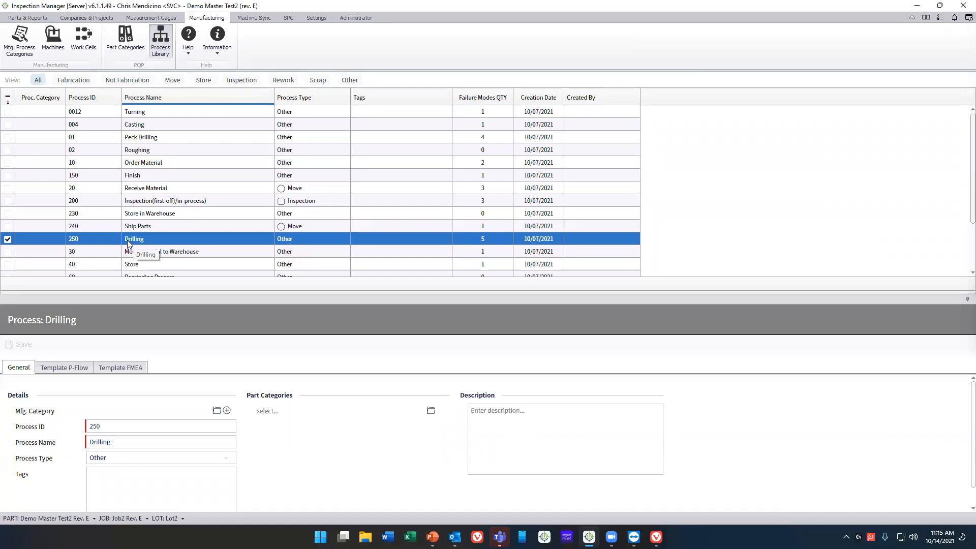
left_click(117, 369)
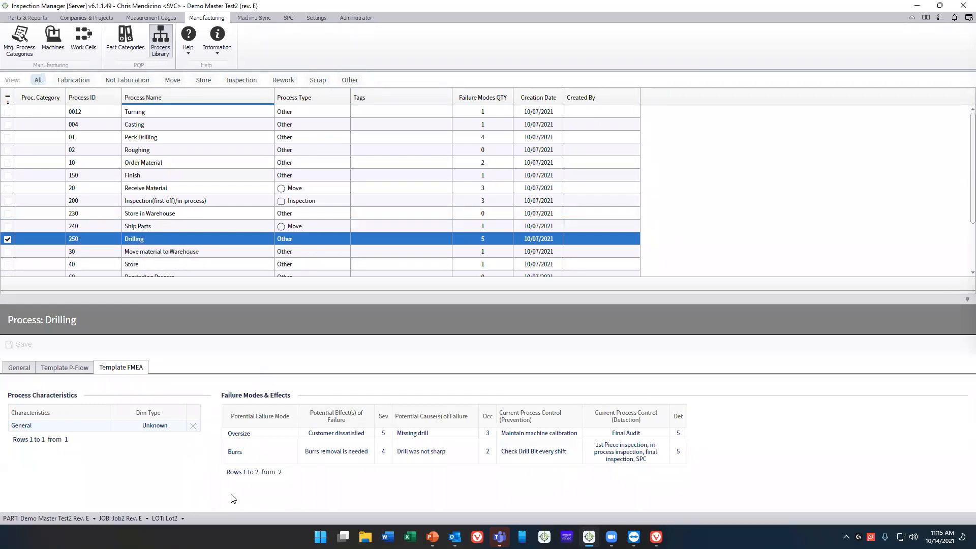
left_click(257, 458)
Step: Select Order Material and enlarge its Template FMEA grid to show all four causes and controls
left_click(145, 164)
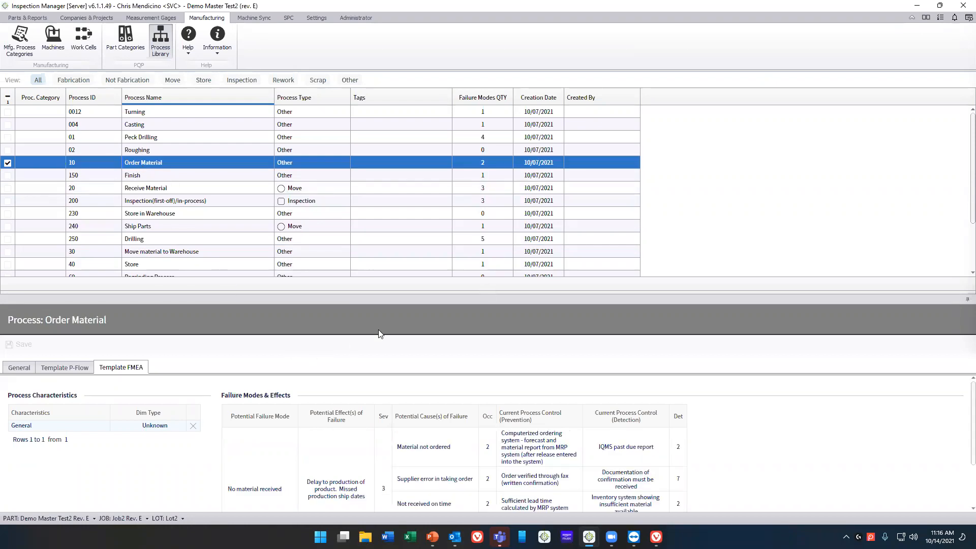
left_click_drag(387, 300, 394, 195)
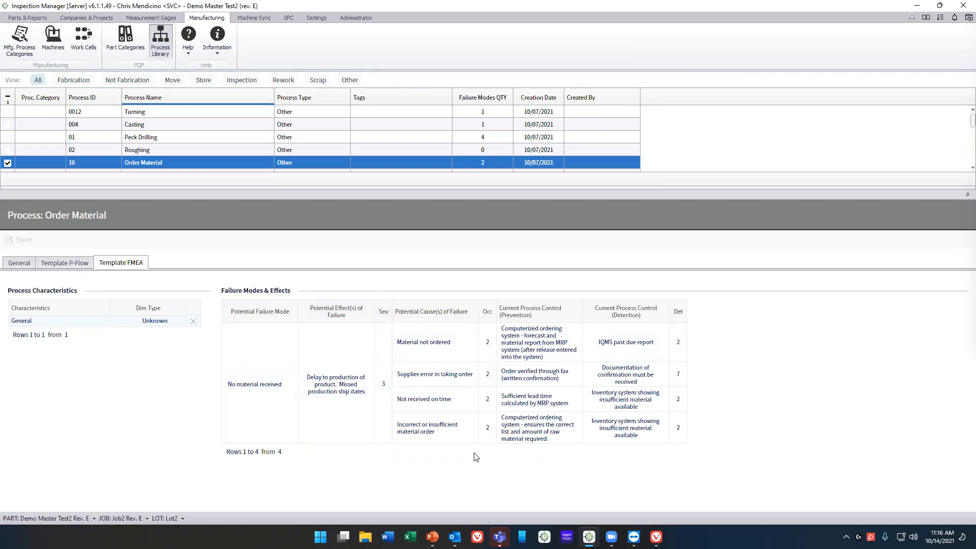
left_click_drag(413, 186, 414, 228)
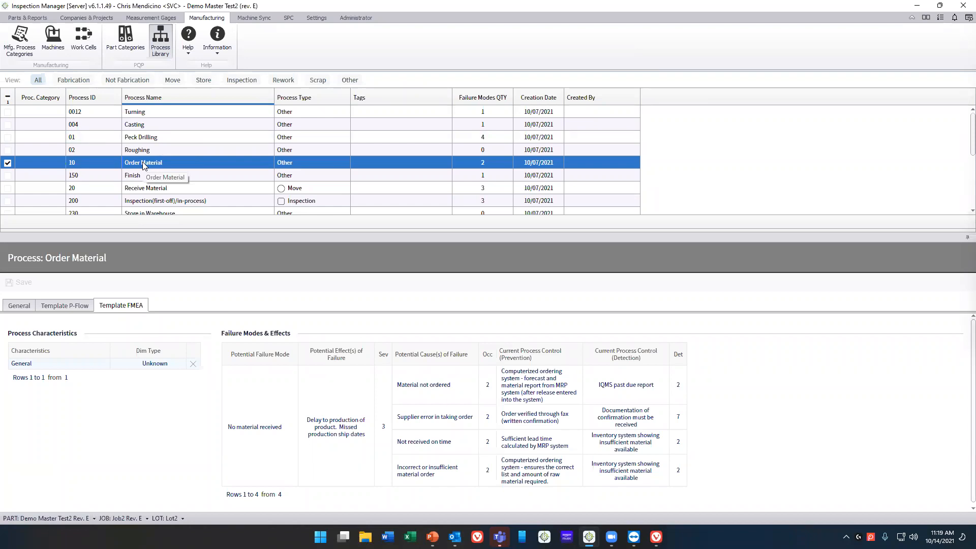
left_click(145, 190)
Step: Review the Inspection(first-off)/in-process general details, then return to the part's ballooned drawing
left_click(167, 203)
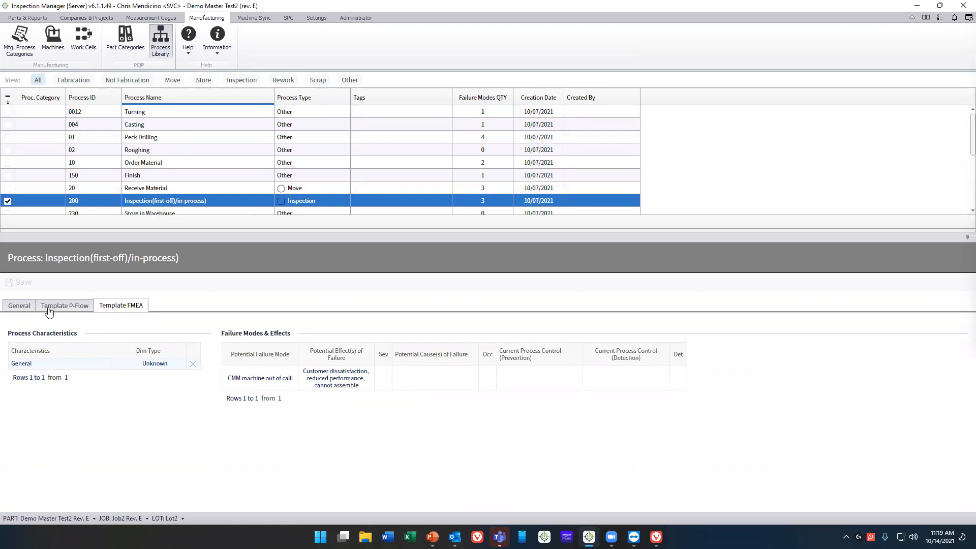
left_click(18, 308)
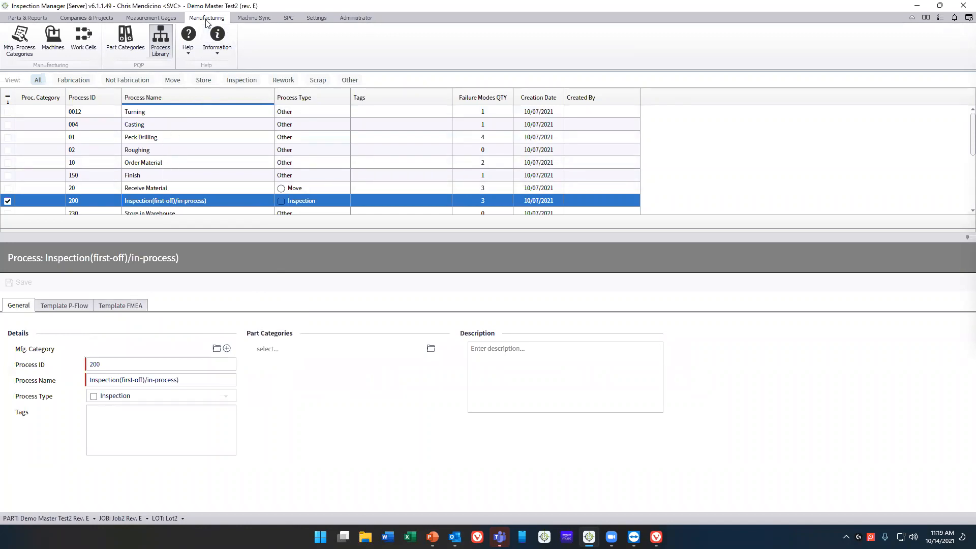
left_click(27, 17)
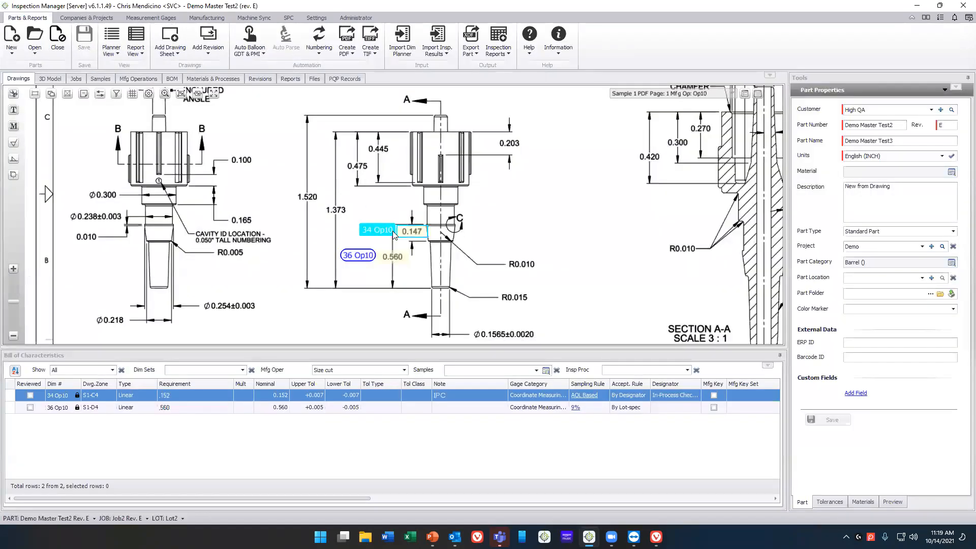
Step: Filter the drawing to Finished Part so all 50 characteristics are ballooned
left_click(832, 92)
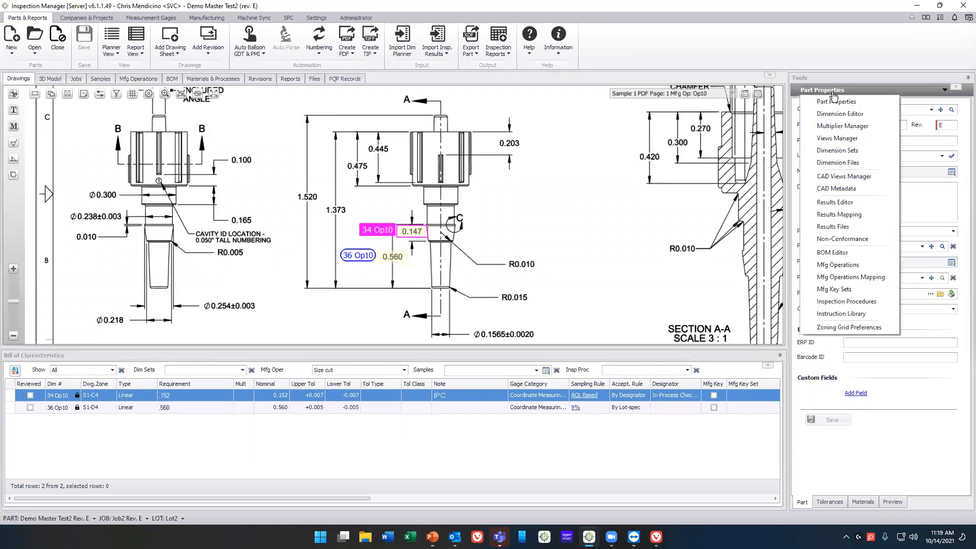
left_click(400, 370)
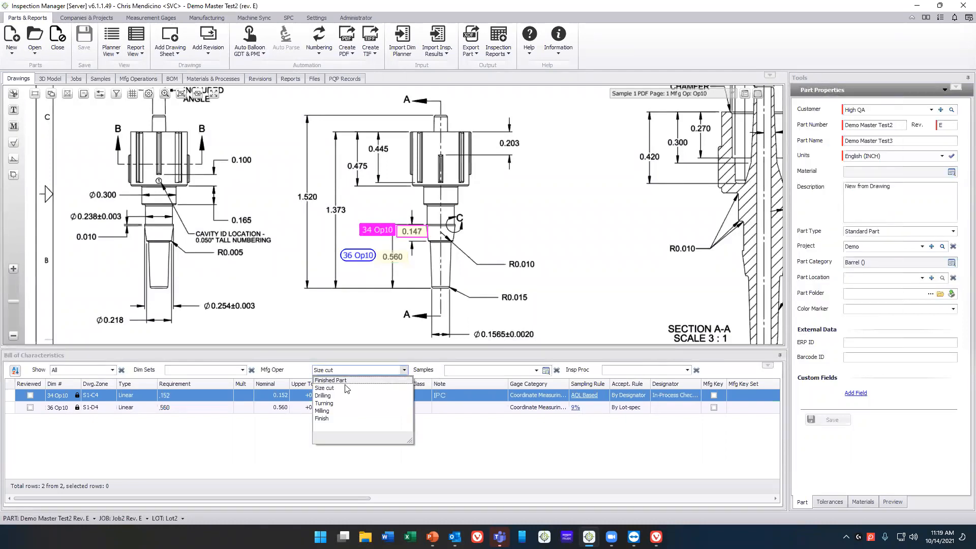
left_click(336, 381)
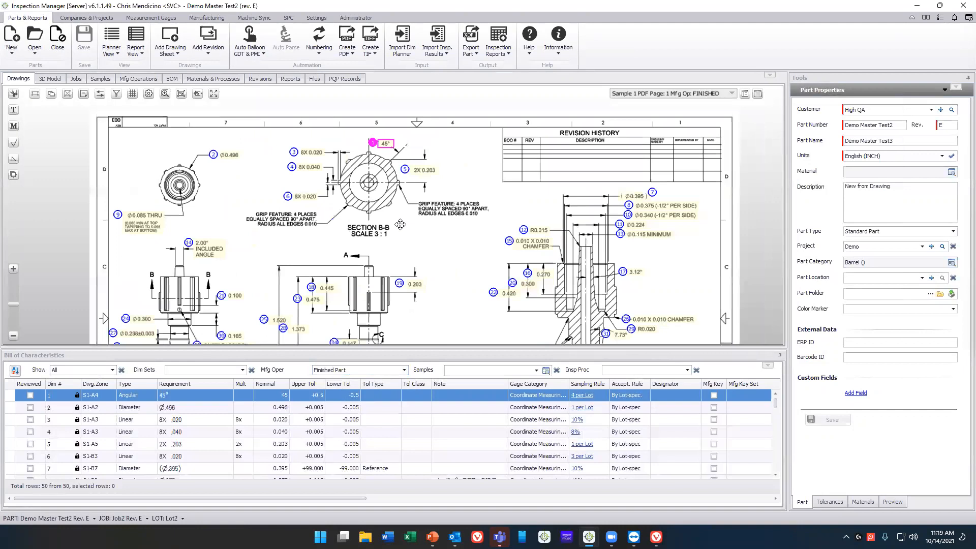
left_click_drag(400, 224, 361, 225)
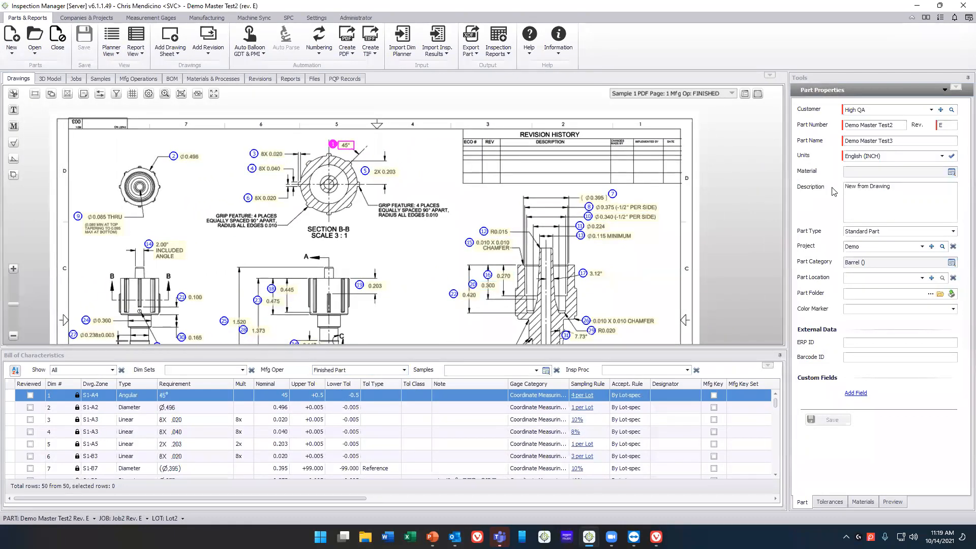
Step: Review Op10's details in Mfg Operations, keeping Size cut as its process, and open PQP Records
left_click(831, 91)
left_click(765, 268)
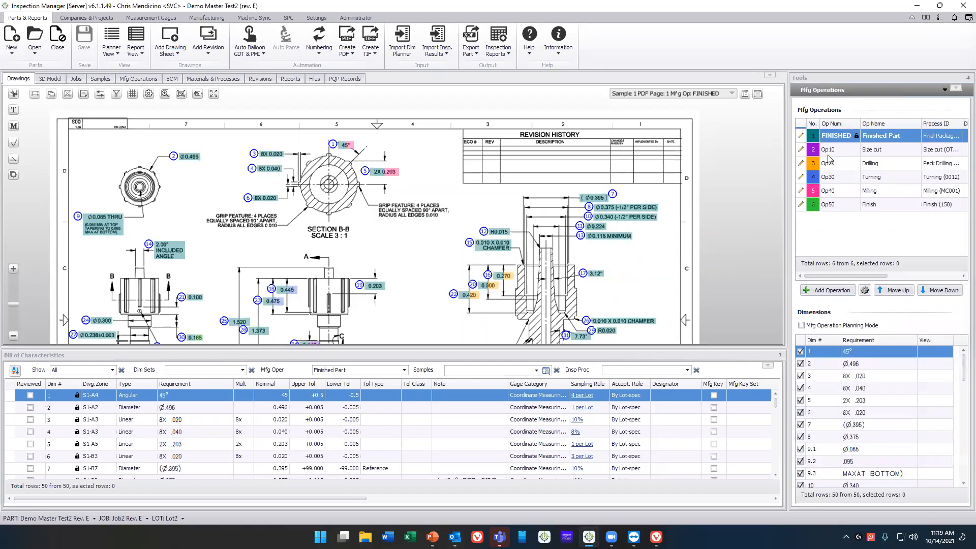
right_click(827, 151)
left_click(798, 147)
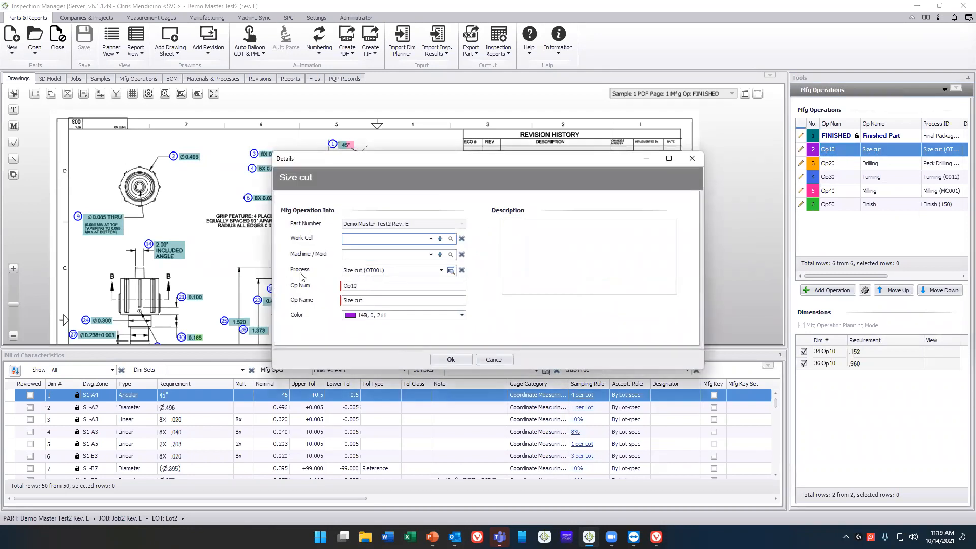
left_click(415, 271)
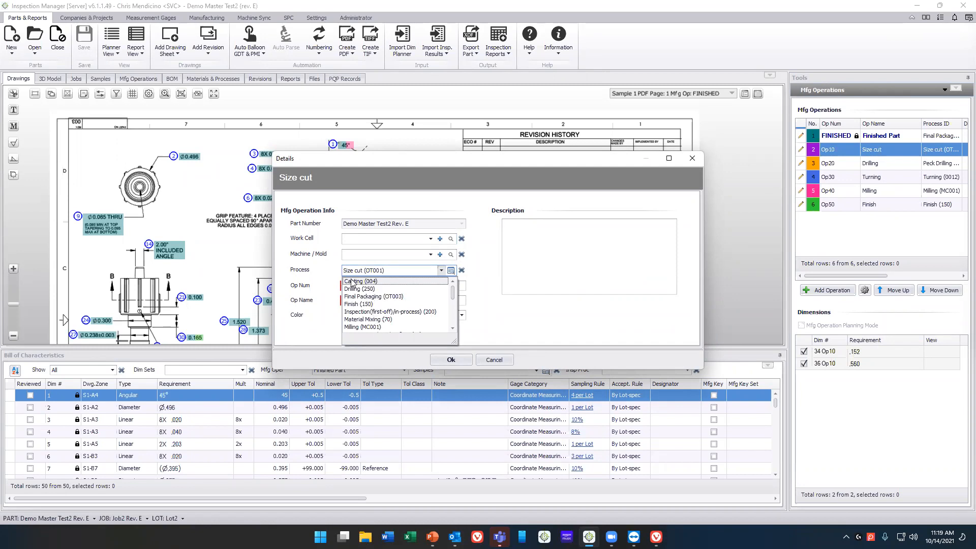
left_click(328, 273)
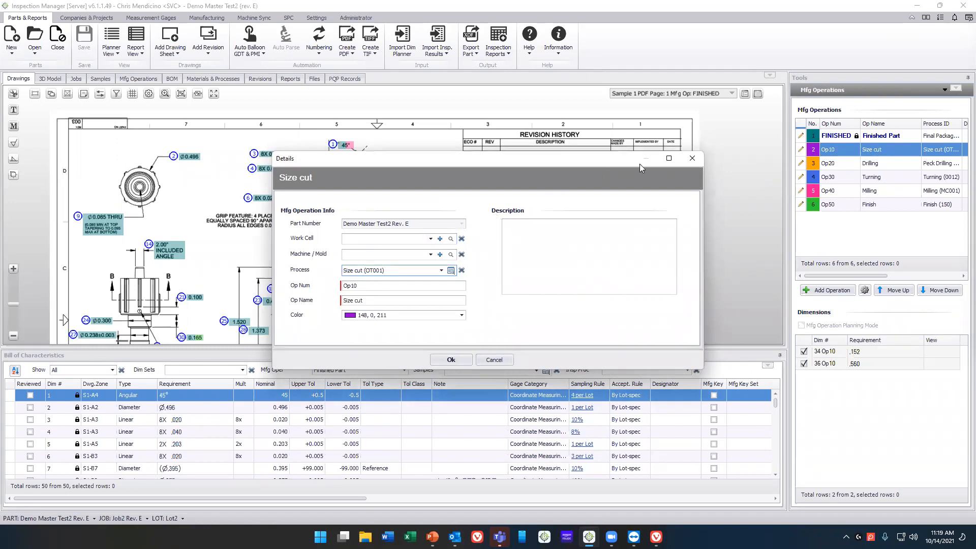
left_click(690, 161)
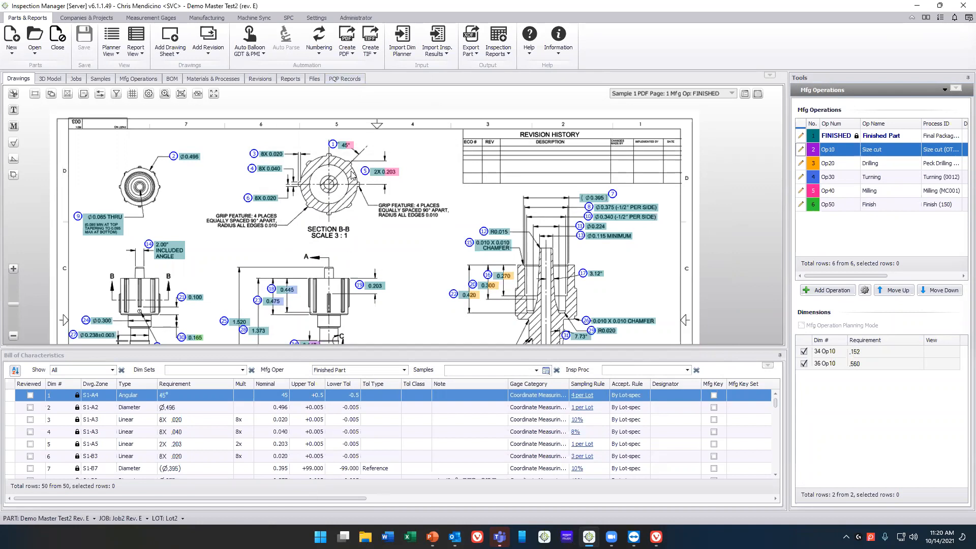
left_click(340, 80)
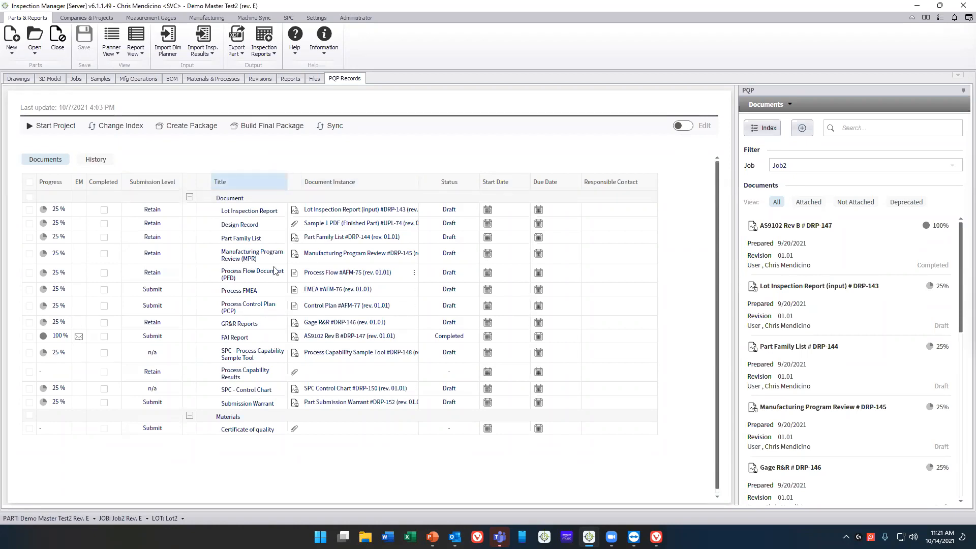
left_click(239, 182)
left_click(331, 183)
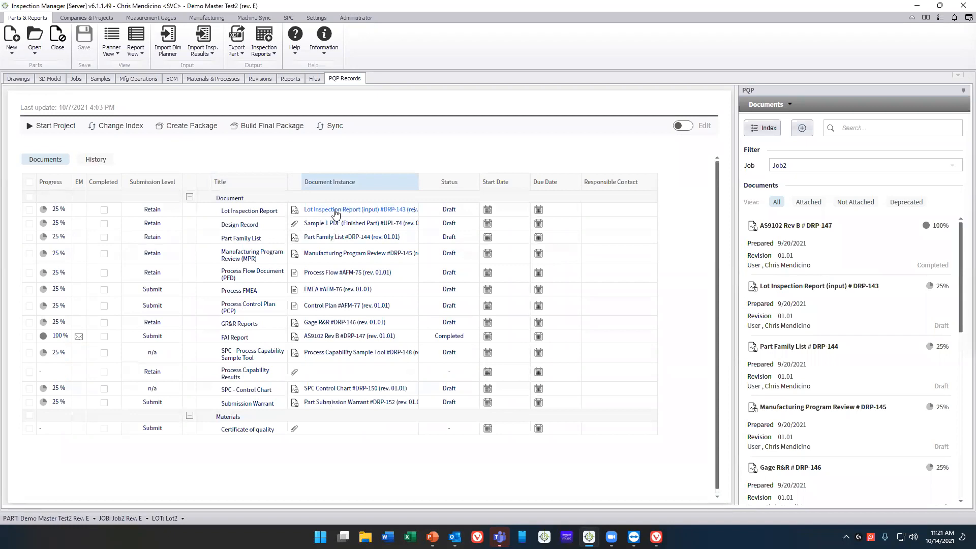
left_click(323, 323)
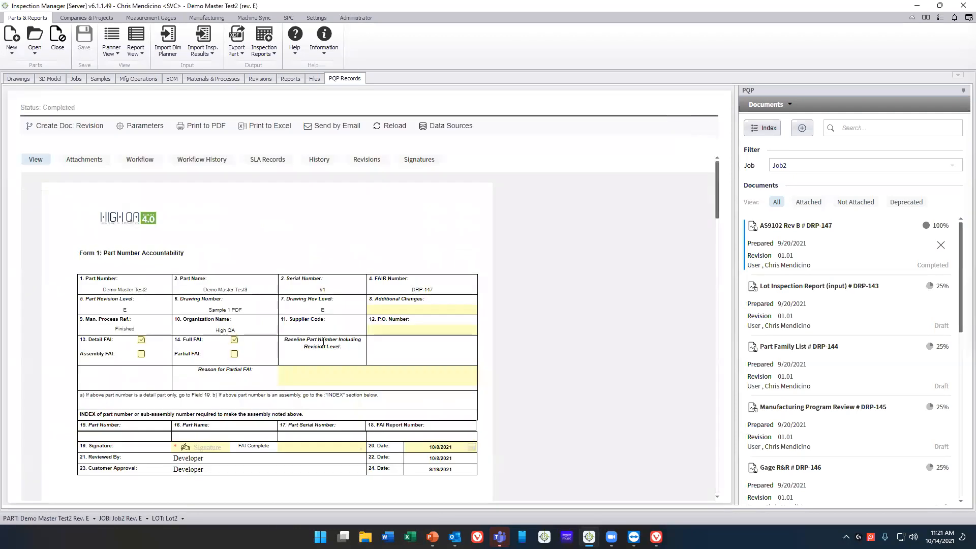
scroll(358, 364, "down", 4)
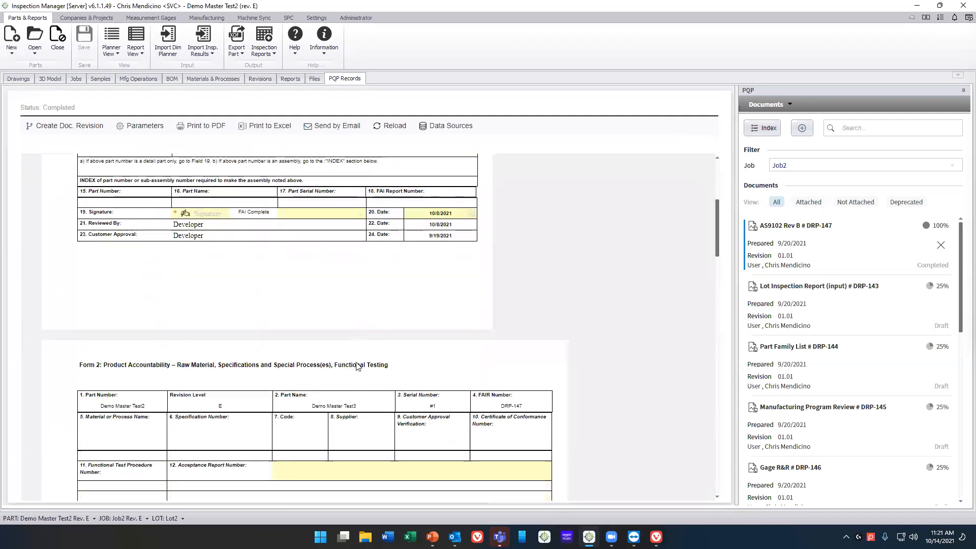
scroll(358, 366, "down", 6)
scroll(354, 367, "up", 8)
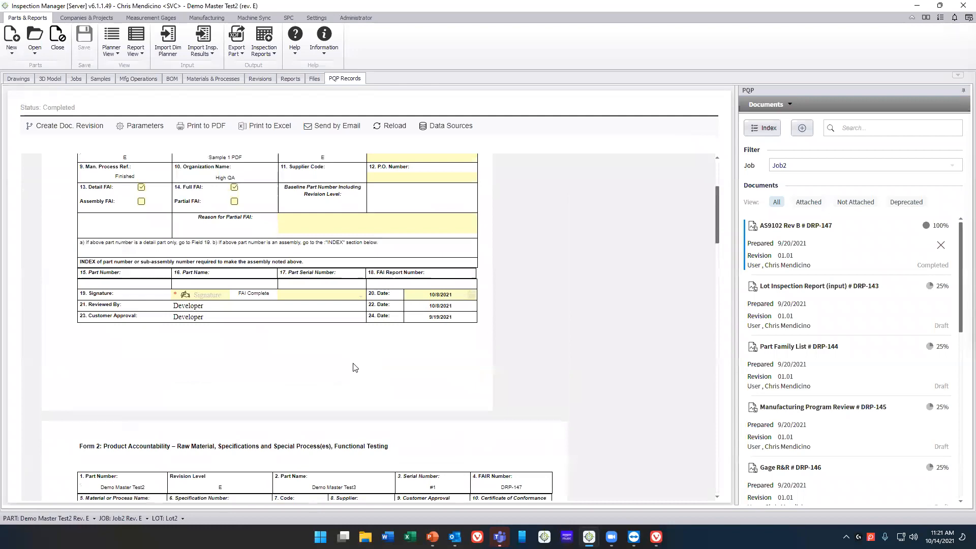
Step: Return to the Documents index, then view Job2 Lot2's 52 inspection samples
left_click(763, 127)
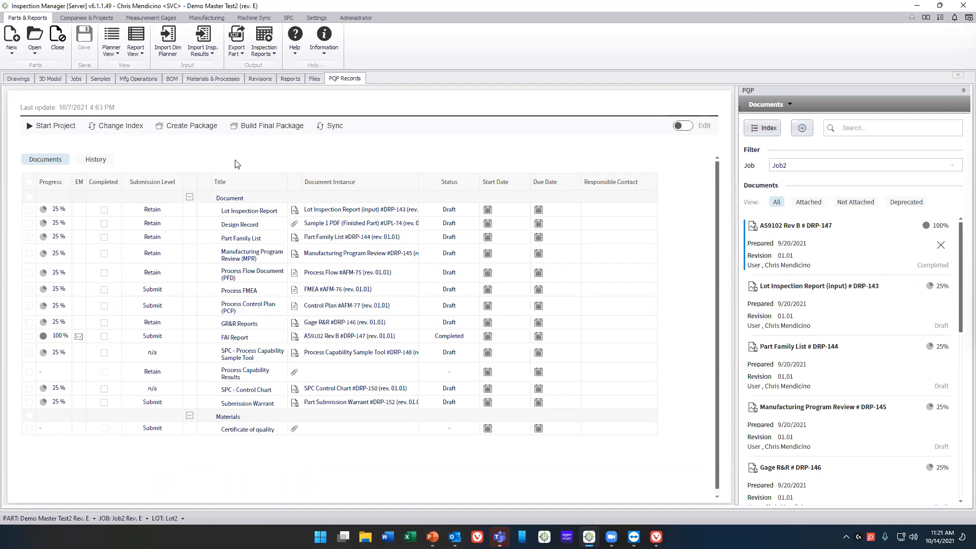
left_click(97, 79)
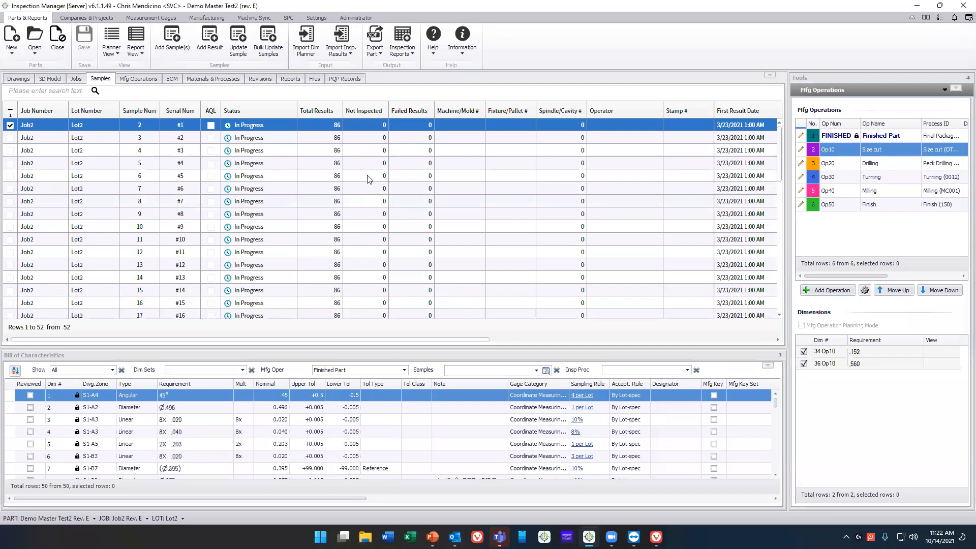
scroll(368, 188, "down", 6)
scroll(368, 192, "down", 6)
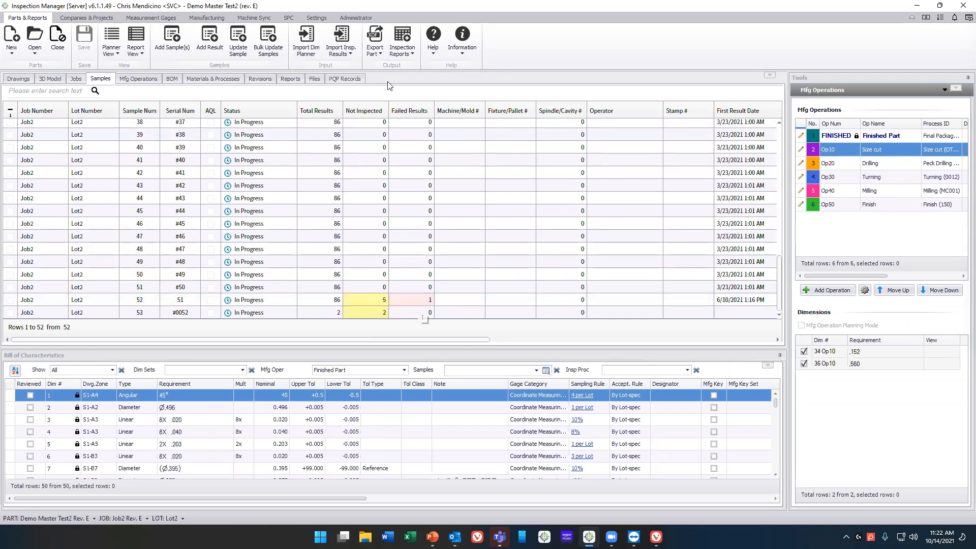
left_click(350, 80)
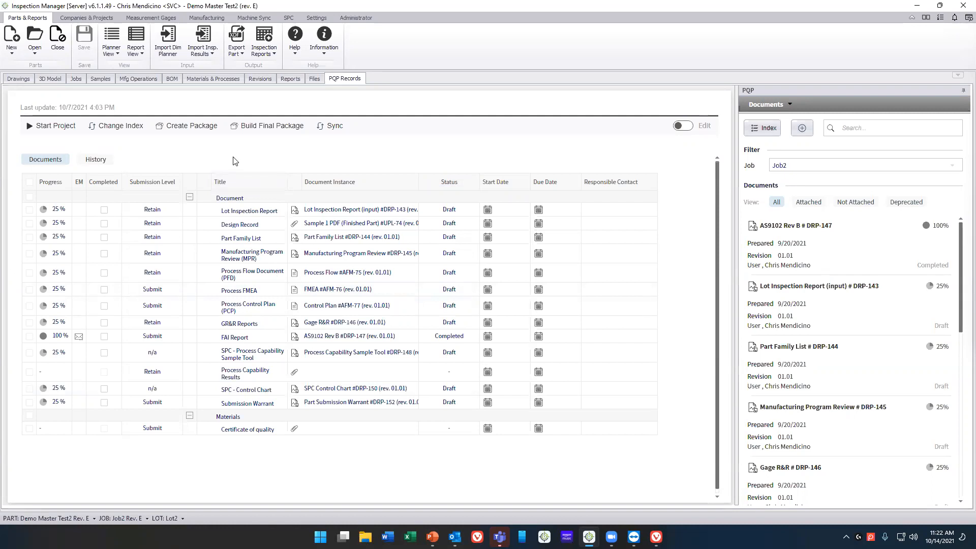
Step: Preview the Standard New Part PPAP Index template's 11 documents, from Design Record to Materials and Processes
left_click(120, 131)
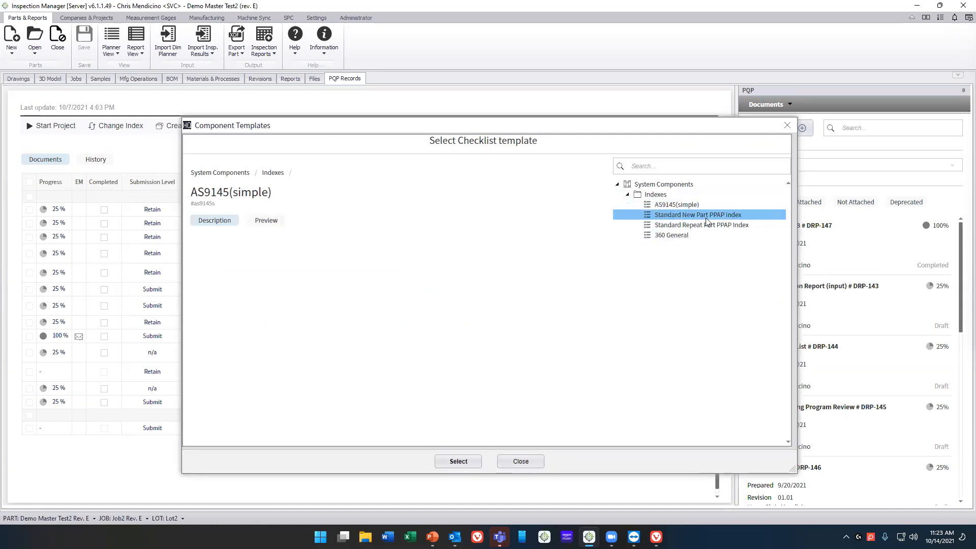
left_click(690, 216)
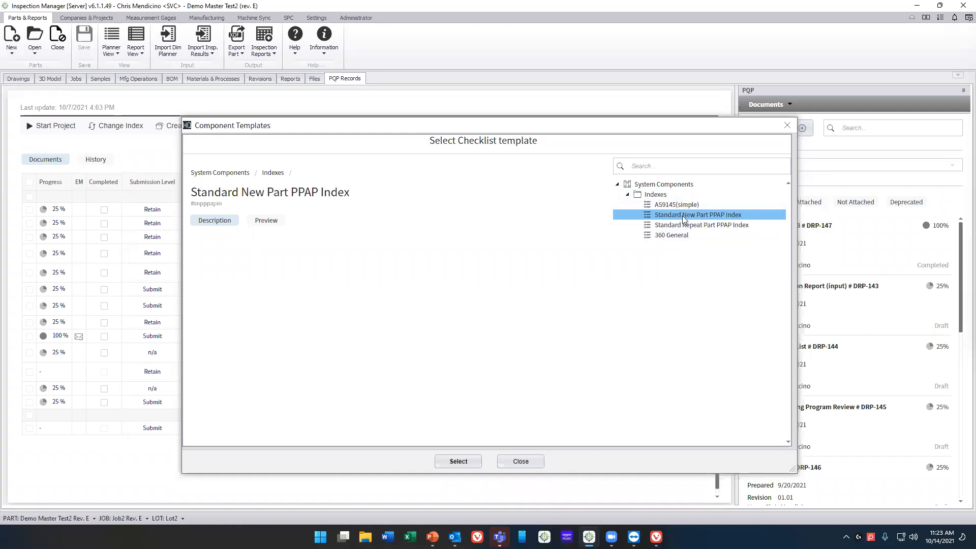
left_click(279, 223)
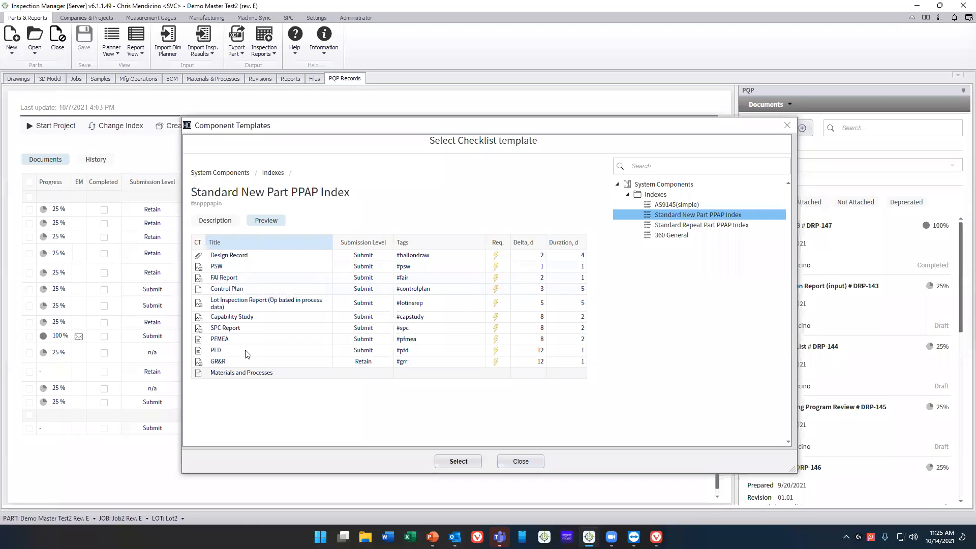
Step: Preview the 360 General template's documents: Design Record, FAI Report and Lot Inspection Report
left_click(670, 235)
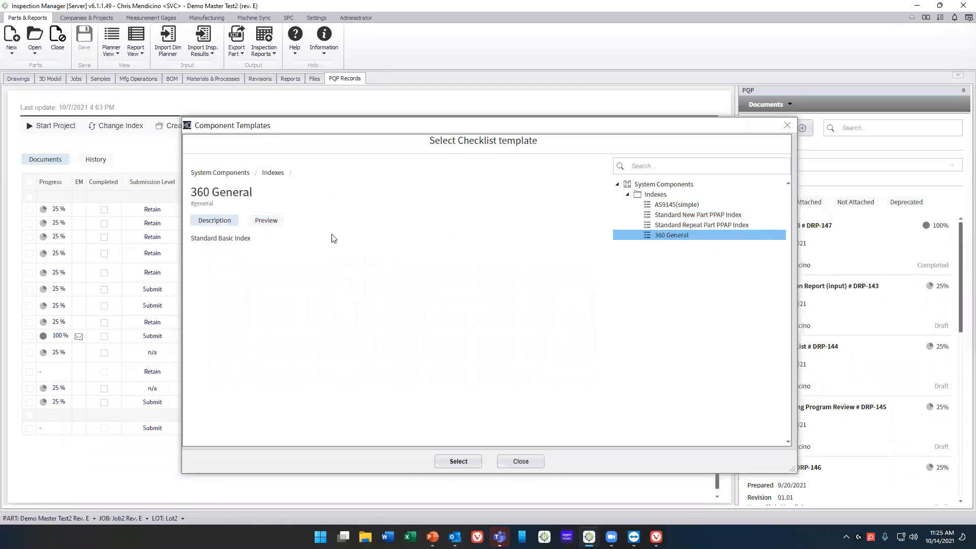
left_click(267, 224)
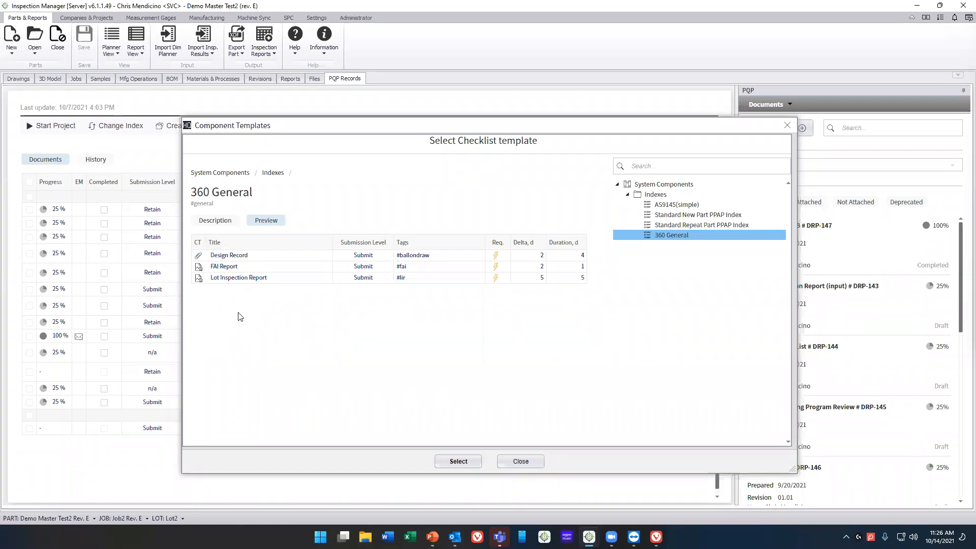
key("ctrl")
Step: Close the template chooser unchanged, check the Process FMEA row actions, then open the AS9102 FAI report
left_click(787, 126)
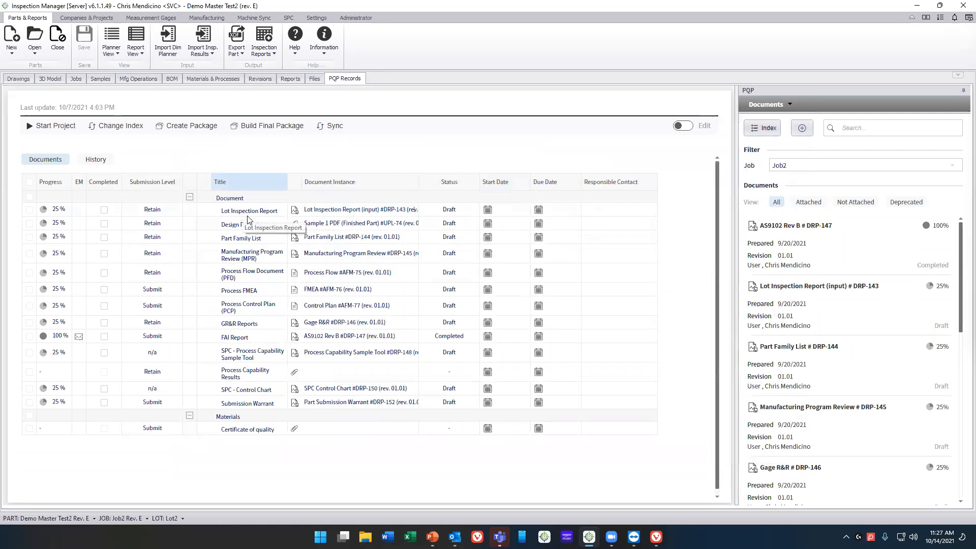
left_click(683, 127)
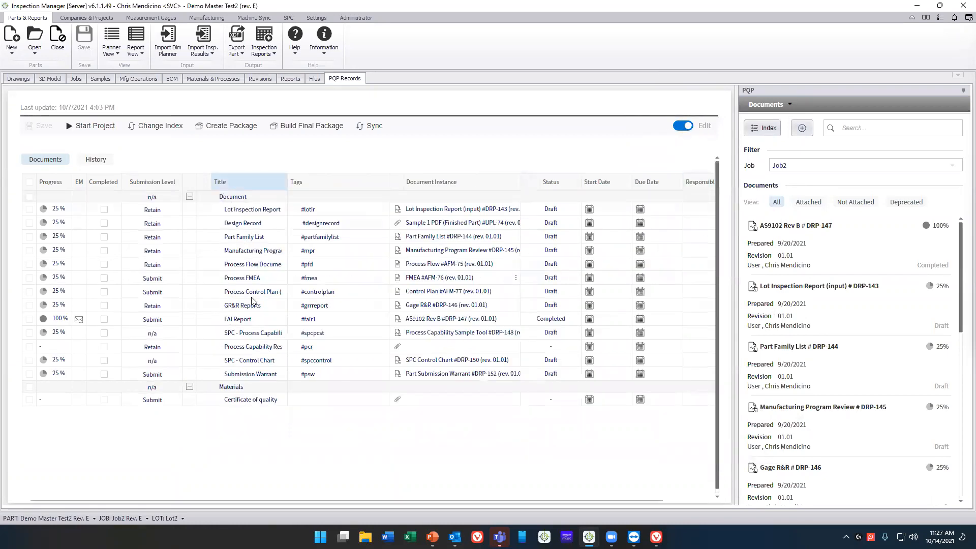
right_click(247, 278)
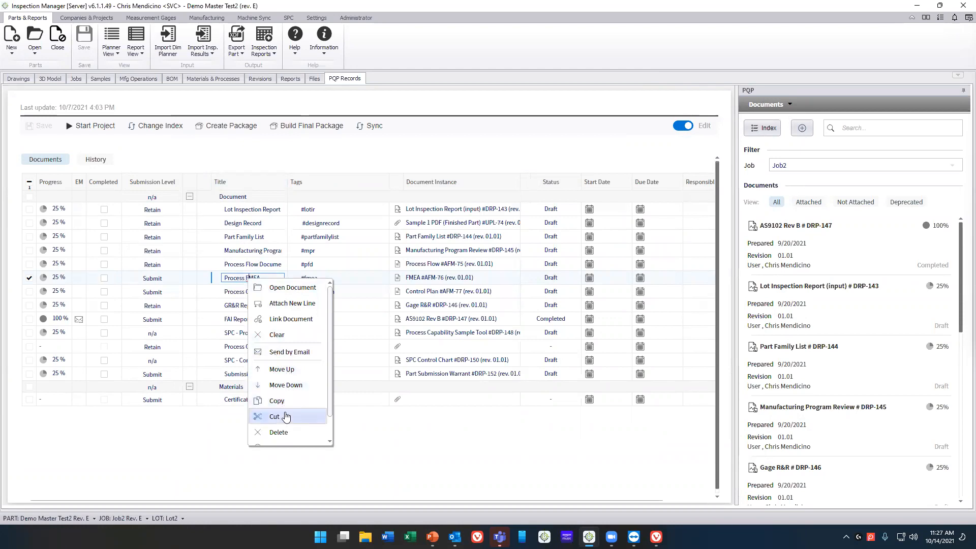
scroll(294, 436, "down", 1)
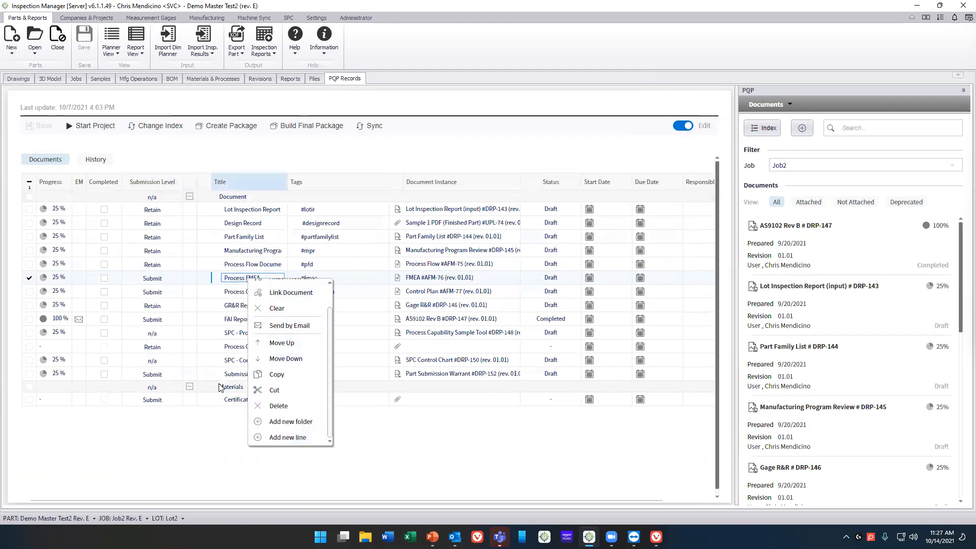
left_click(228, 424)
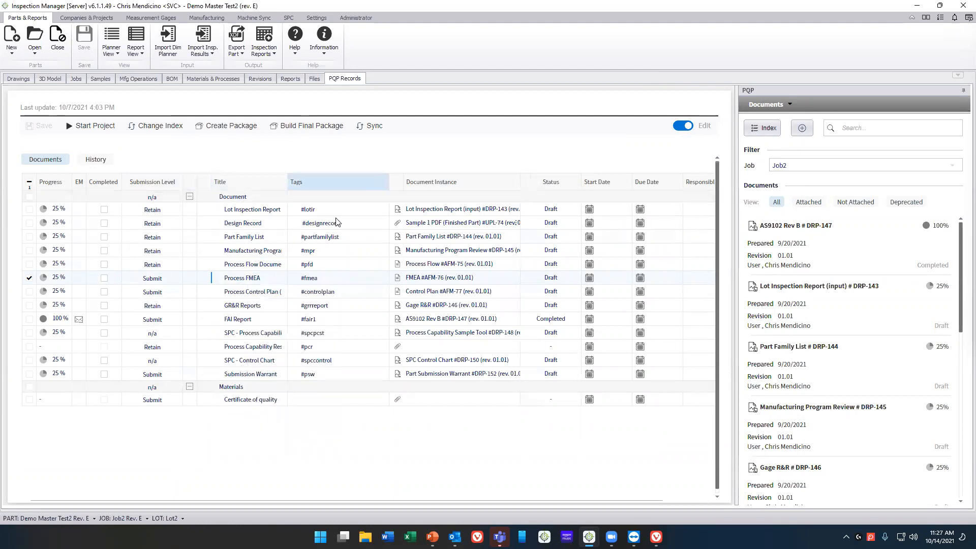
left_click(682, 126)
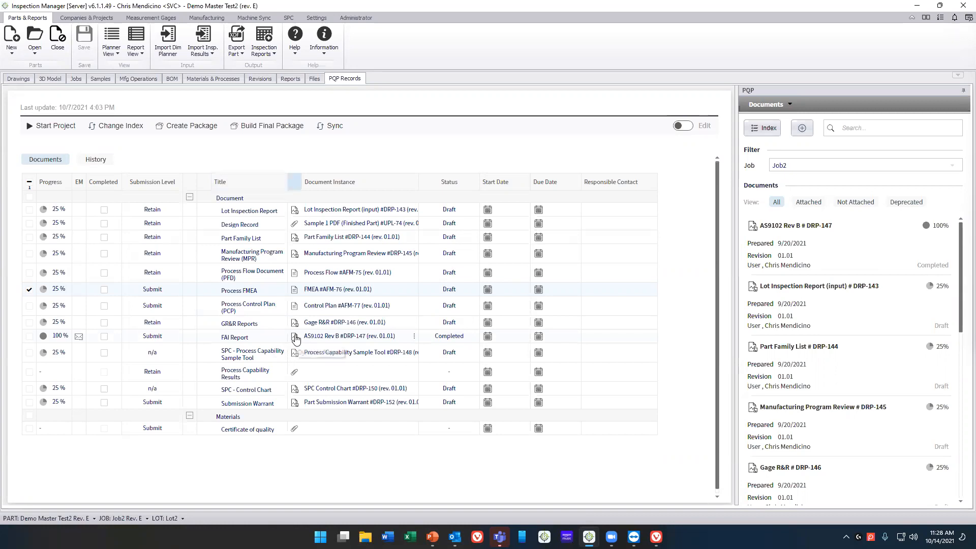
left_click(487, 289)
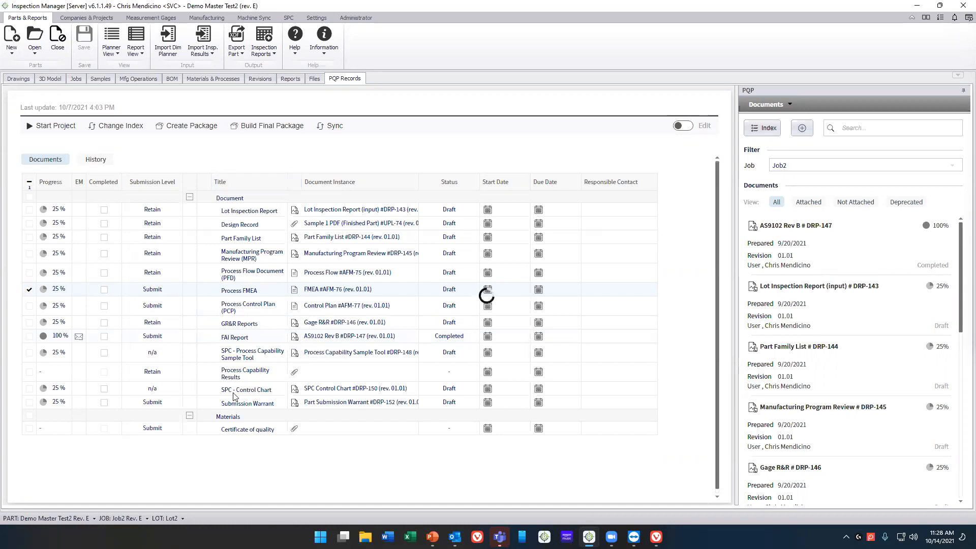
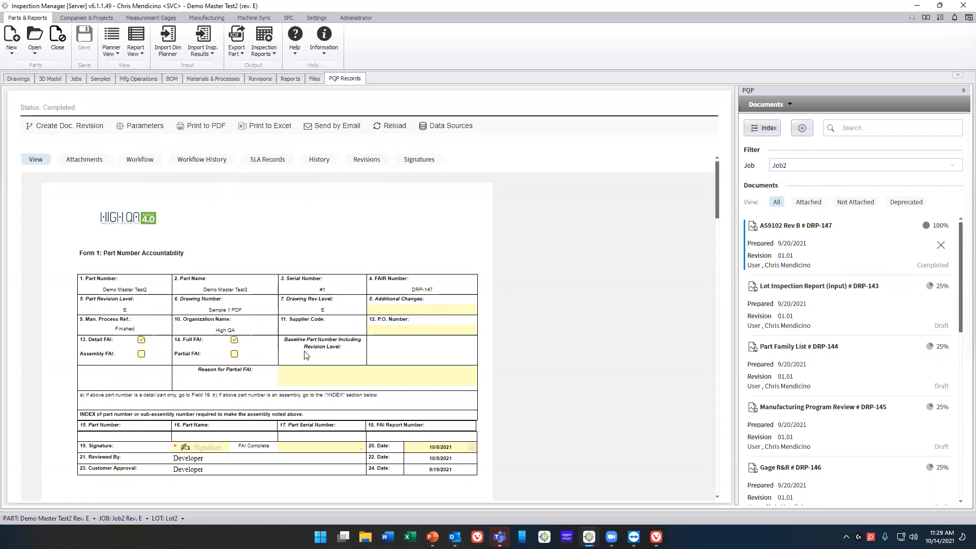
Step: Scroll the FAI form and start editing the Reason for Partial FAI field
scroll(305, 355, "down", 12)
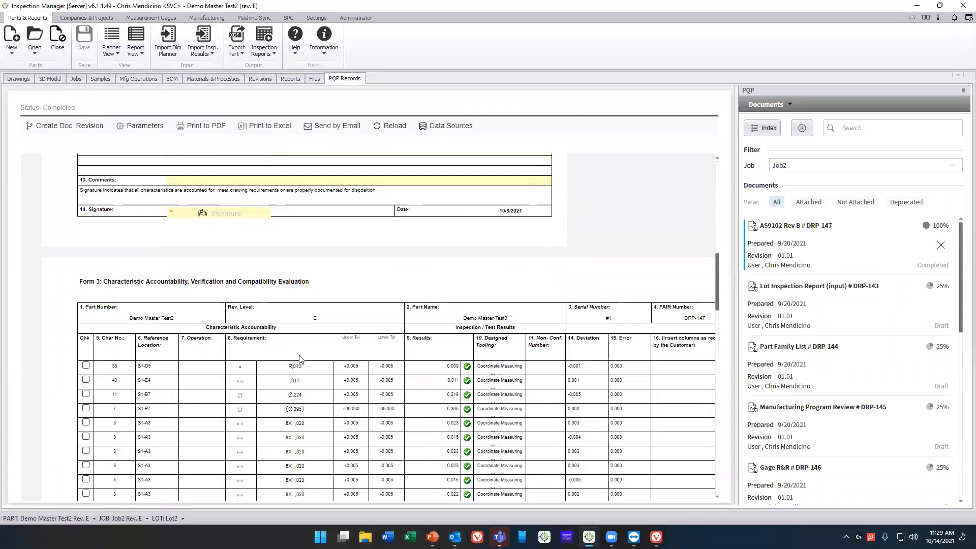
scroll(305, 366, "up", 12)
left_click(331, 370)
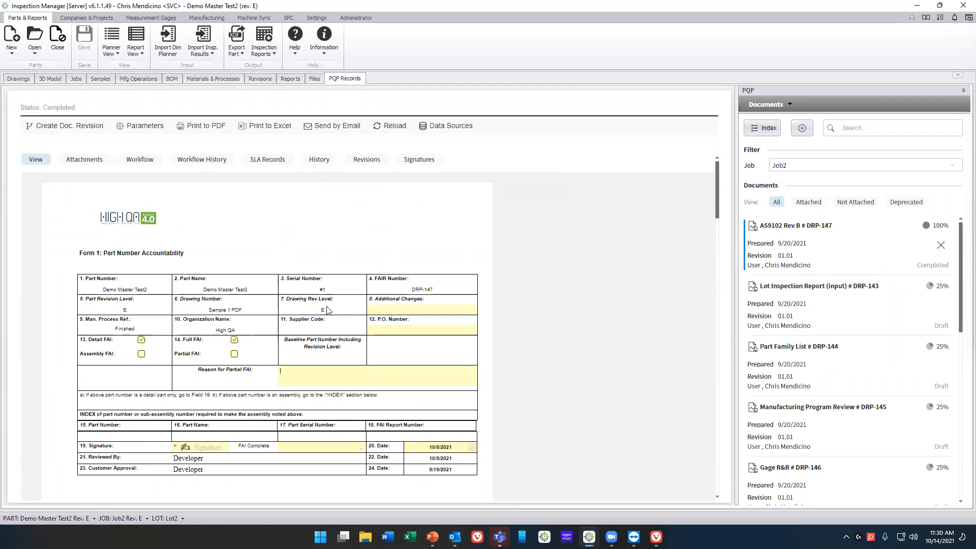
Step: Review the FAI report's action history with minor records toggled on and off, then show the Job2 index
left_click(319, 159)
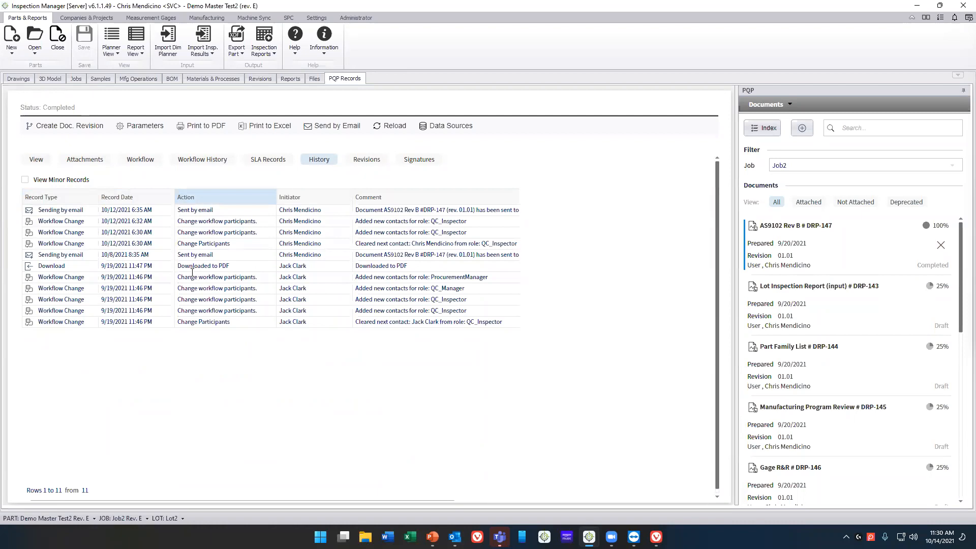
left_click(25, 181)
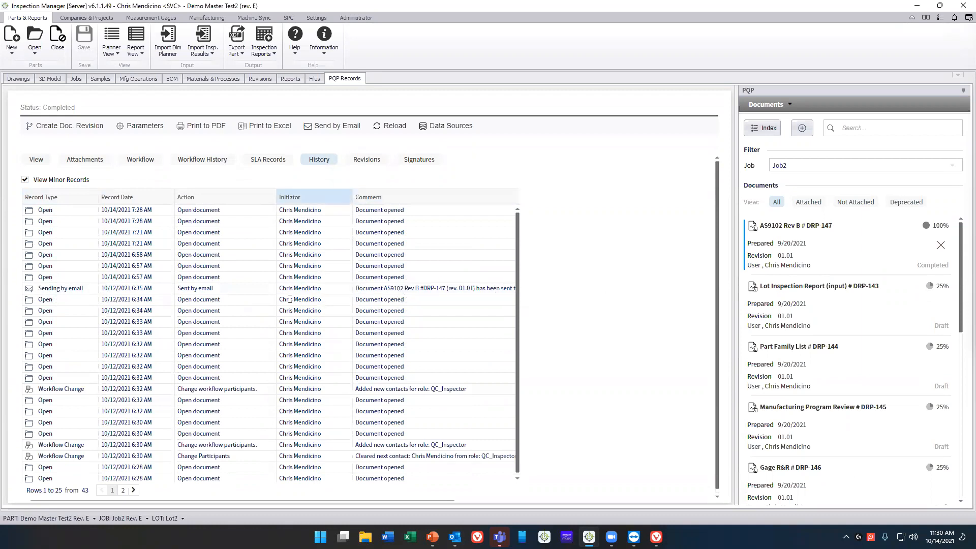
left_click(24, 181)
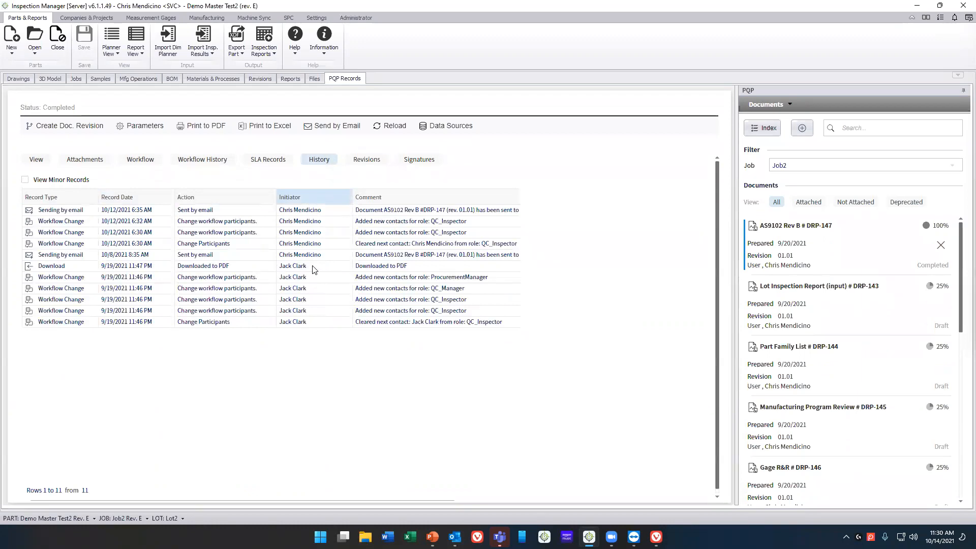
left_click(49, 159)
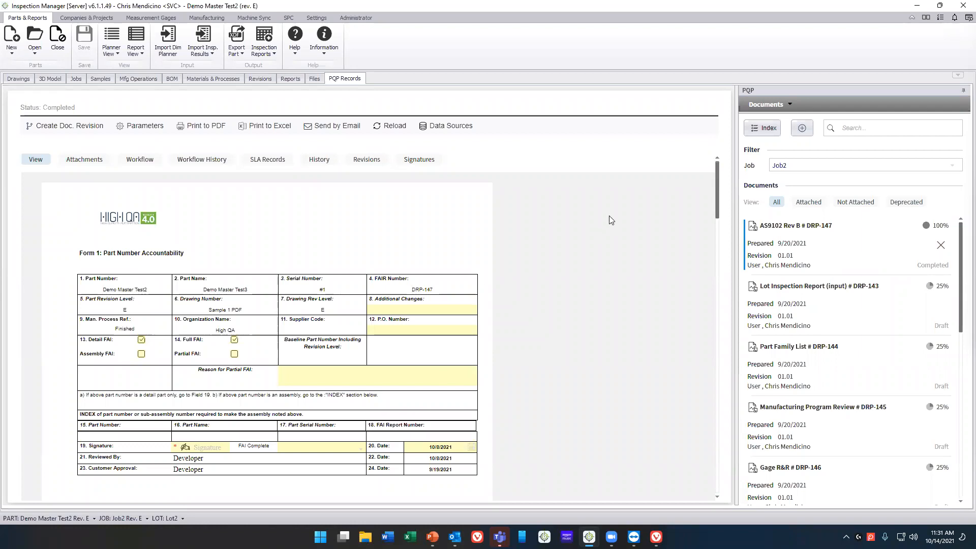
left_click(776, 131)
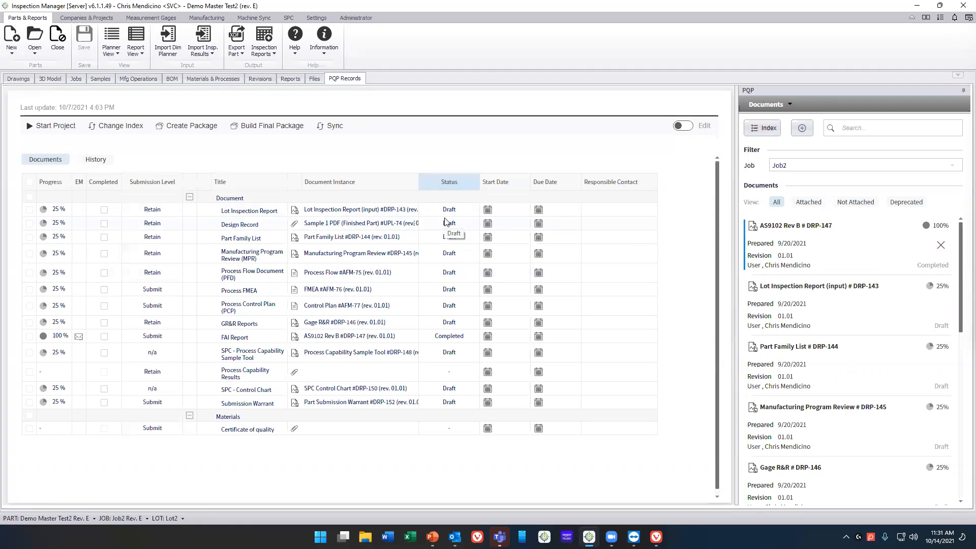
Step: Open AS9102 Rev B #DRP-147 from the FAI Report row of the index
left_click(322, 336)
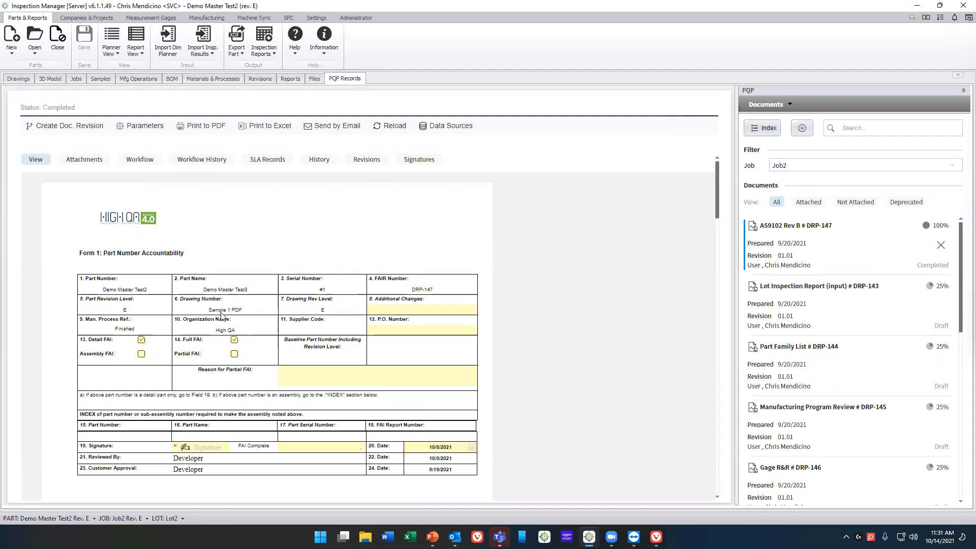
scroll(307, 374, "down", 1)
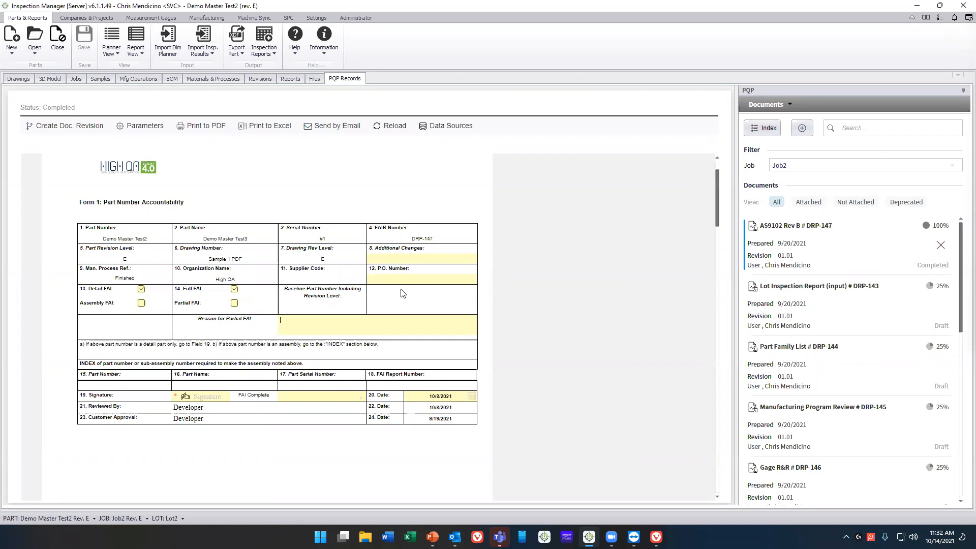
left_click(423, 258)
left_click(386, 332)
left_click(418, 259)
type("aqosfjdefoaw")
key("BackSpace")
key("BackSpace")
key("BackSpace")
key("BackSpace")
key("BackSpace")
key("BackSpace")
key("BackSpace")
key("BackSpace")
key("BackSpace")
key("BackSpace")
key("BackSpace")
key("BackSpace")
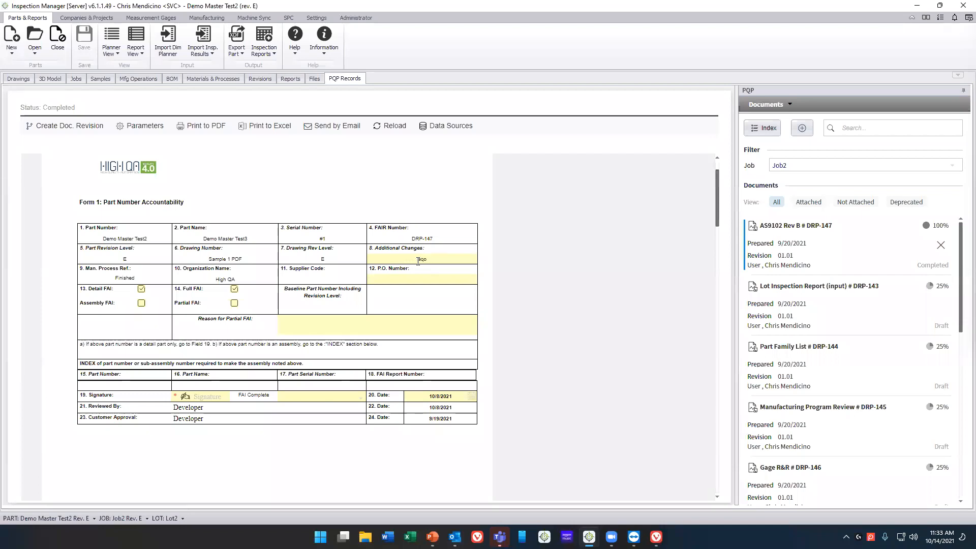
left_click(409, 280)
left_click(235, 303)
left_click(234, 289)
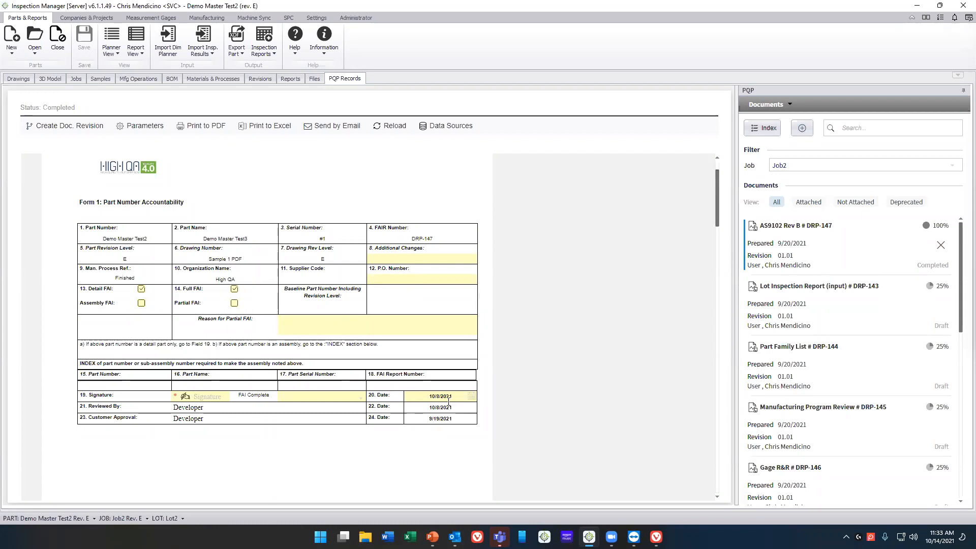
left_click(471, 396)
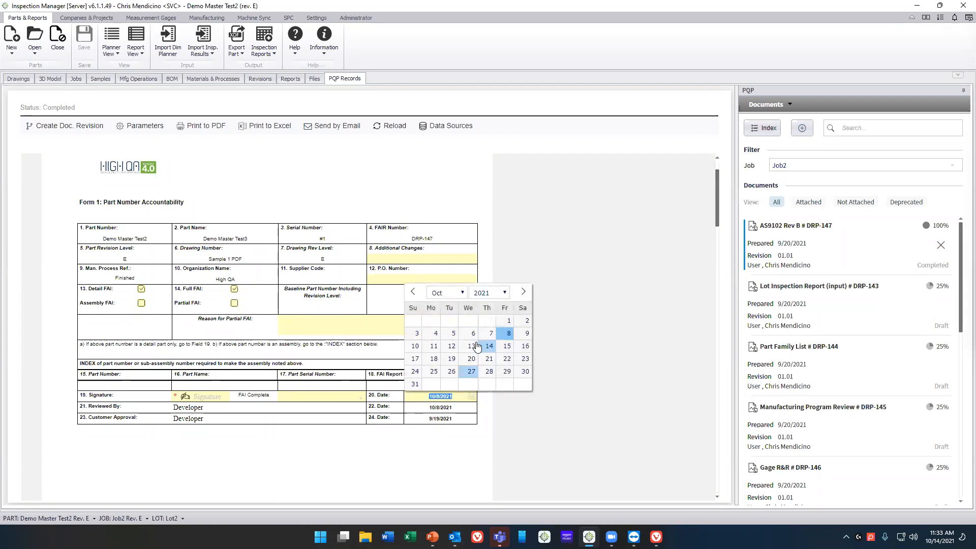
left_click(597, 372)
left_click(346, 398)
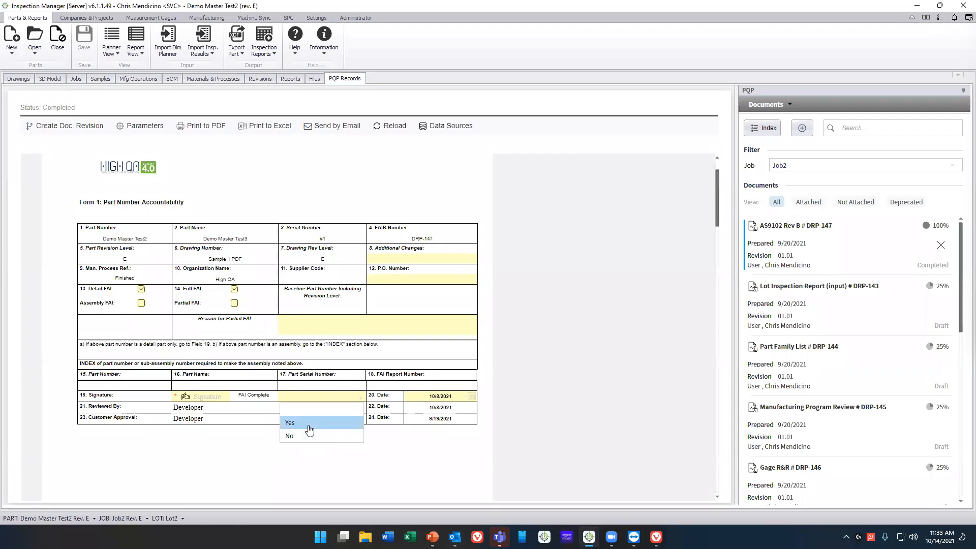
left_click(309, 430)
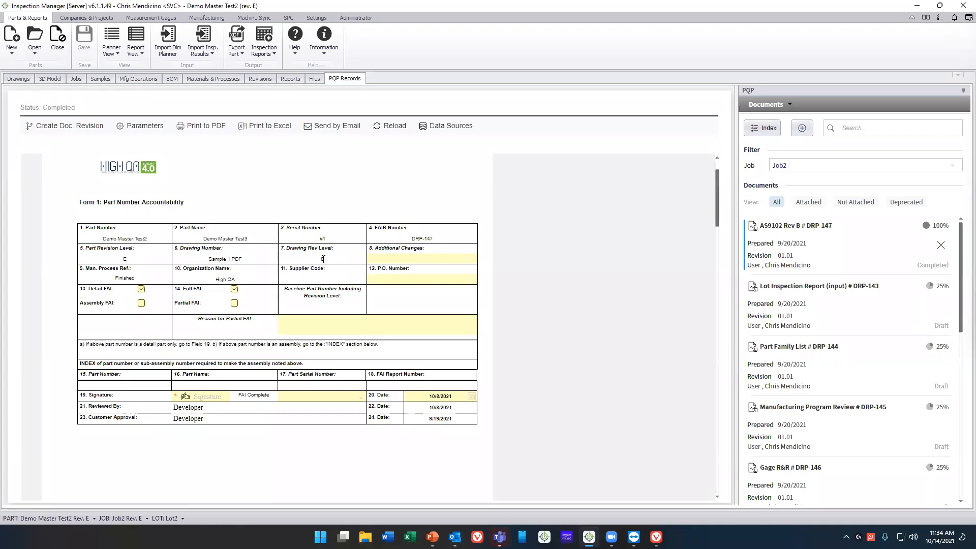
Step: Scroll down to Form 3 of DRP-147, then go back to the Job2 PQP Records list
scroll(323, 275, "down", 15)
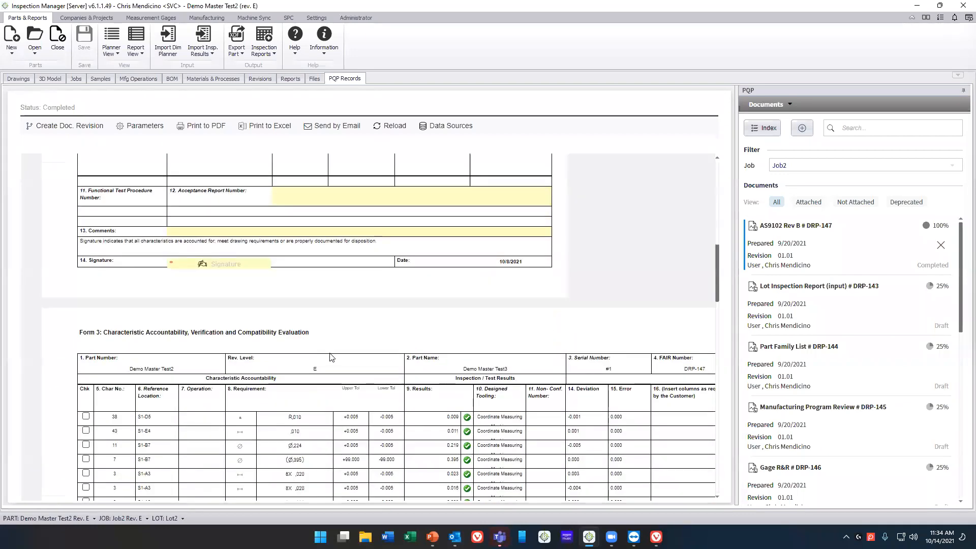
scroll(330, 357, "down", 3)
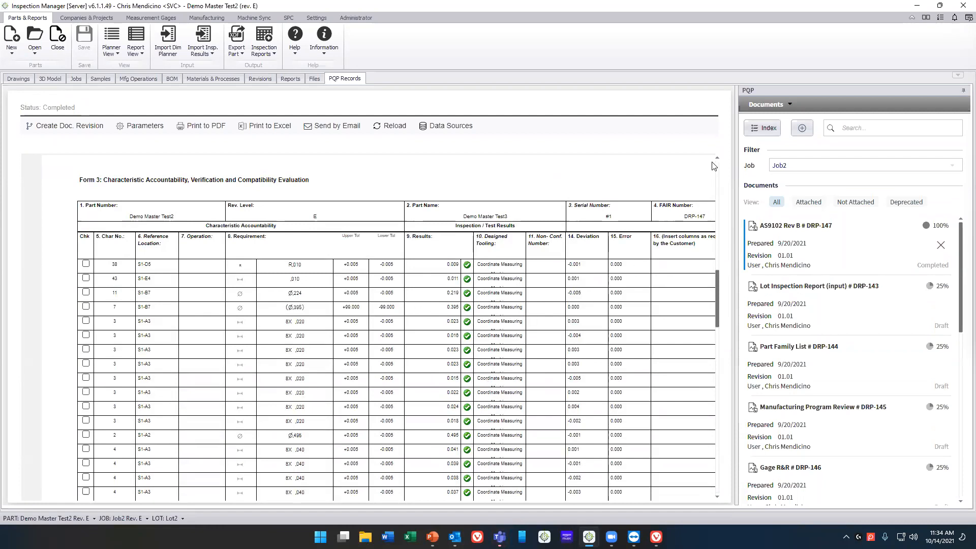
left_click(764, 126)
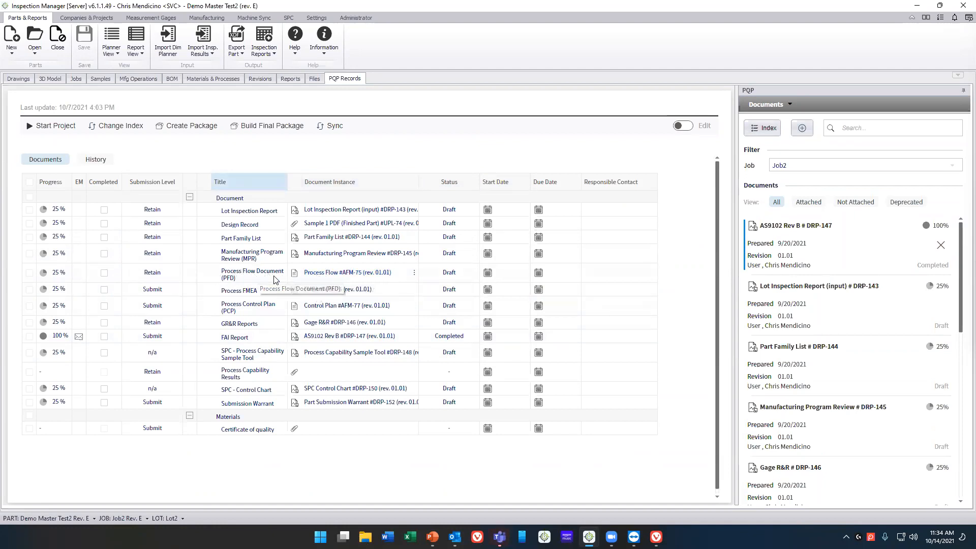
Step: Open Process Flow #AFM-75 and show its Add Process list of 10 non-manufacturing processes
left_click(326, 277)
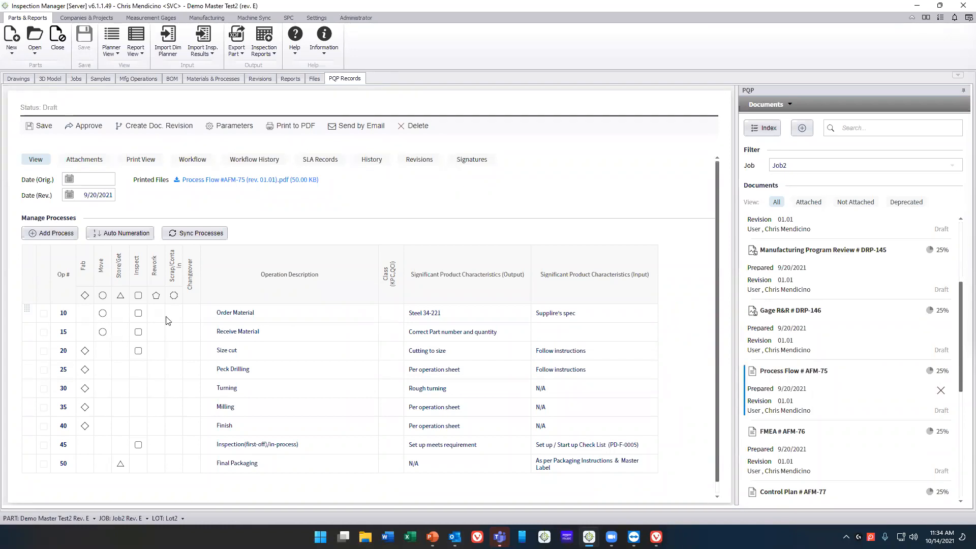
left_click(121, 295)
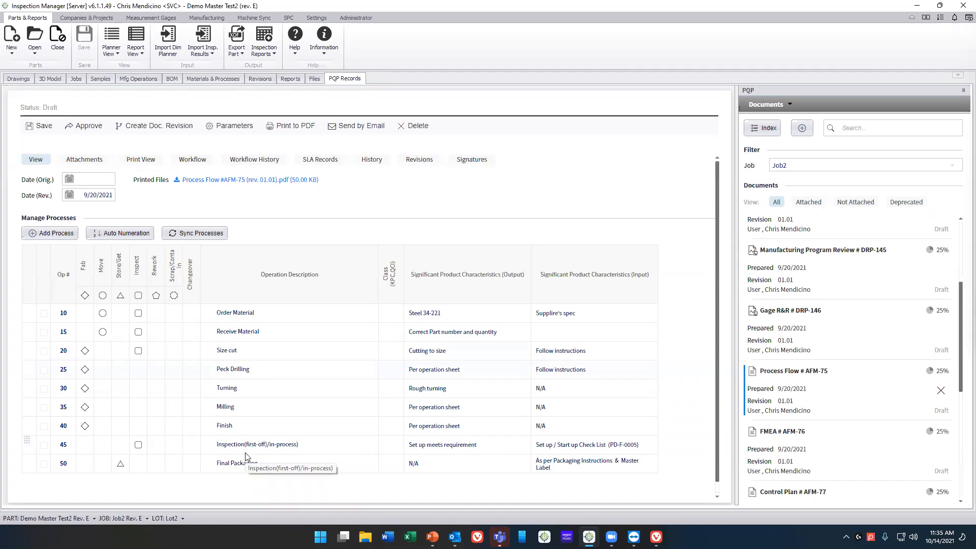
left_click(44, 237)
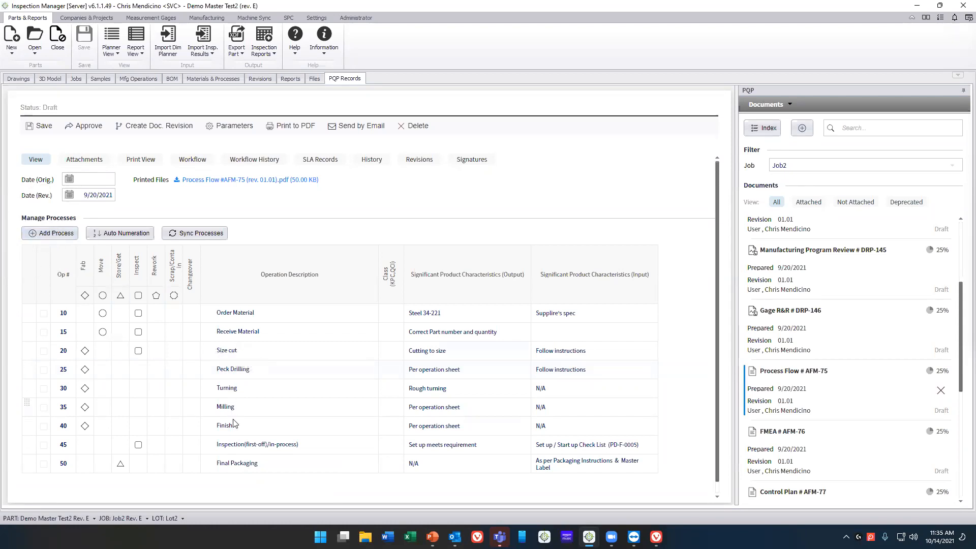
left_click(49, 239)
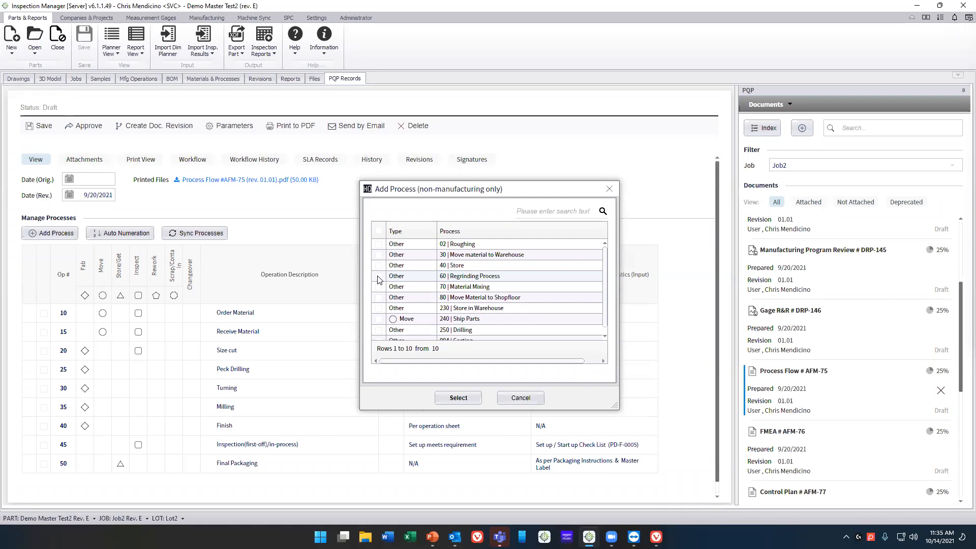
Step: Cancel the Add Process dialog so operations 10 through 50 stay unchanged
left_click(608, 190)
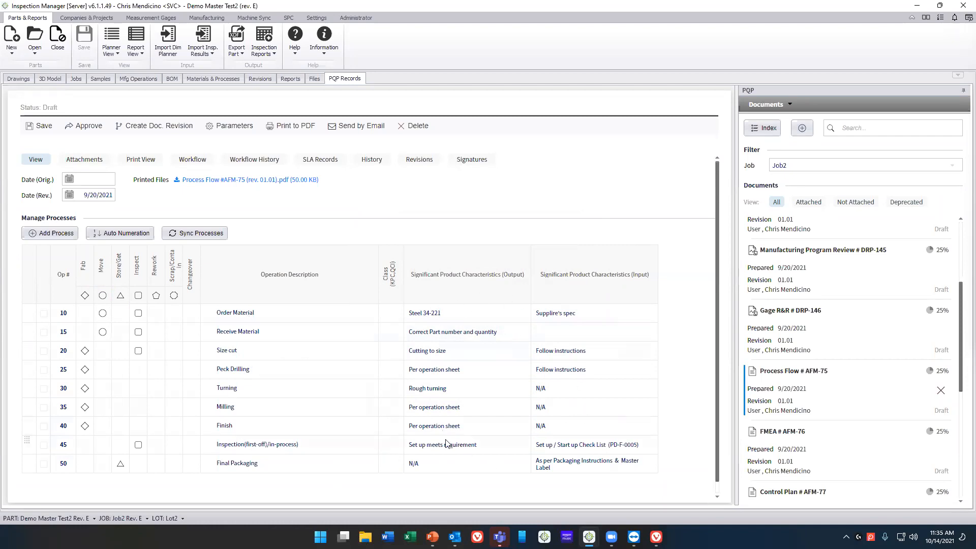
left_click(156, 369)
left_click(173, 353)
Step: Open Manufacturing > Process Library and select the 250 Drilling process
left_click(206, 19)
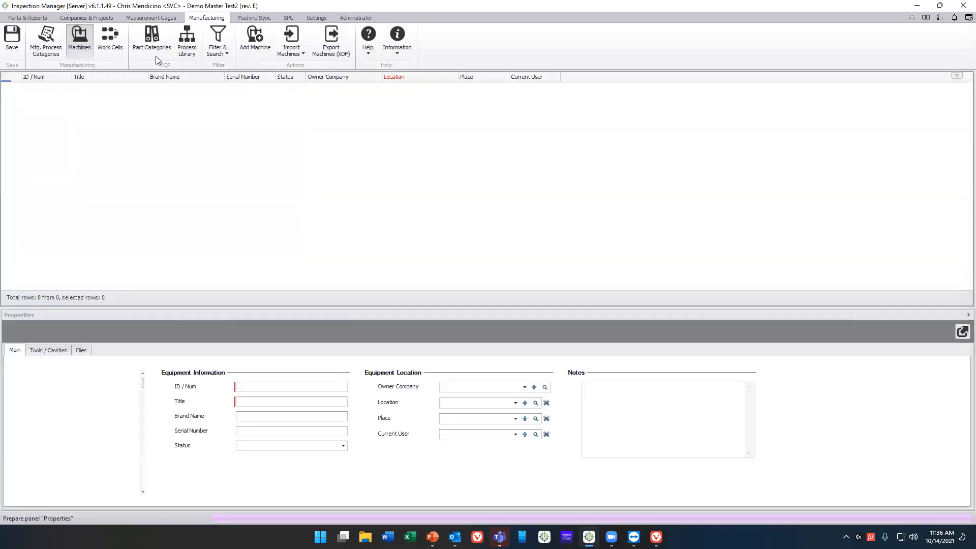
left_click(184, 40)
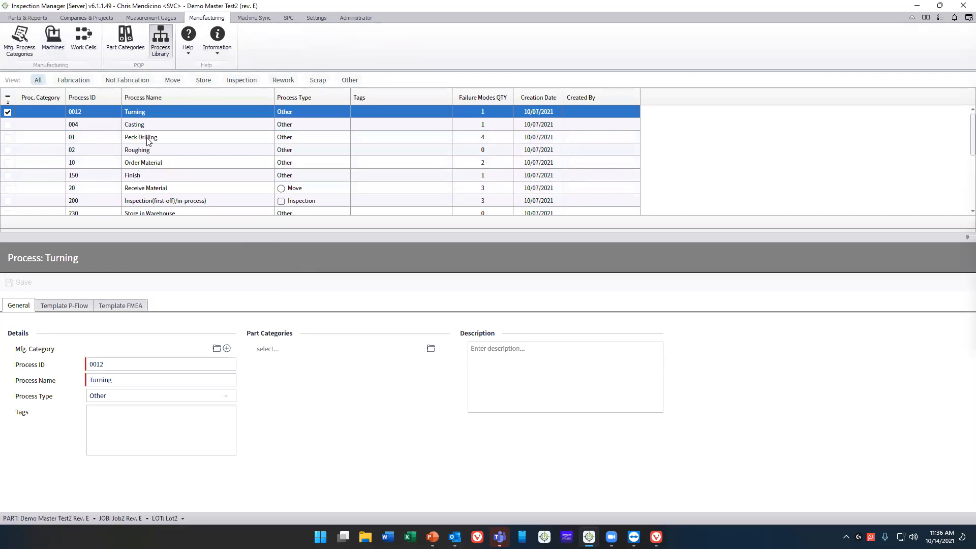
scroll(149, 198, "down", 3)
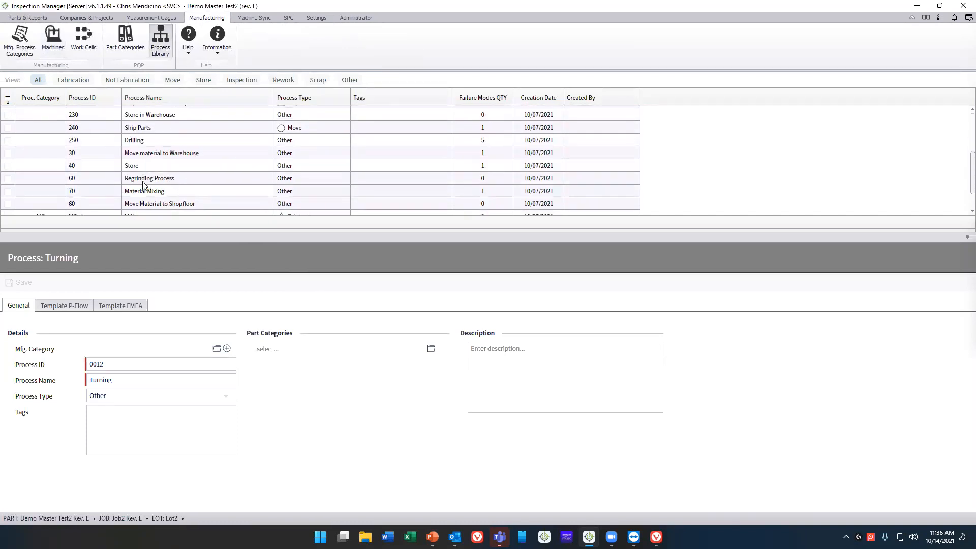
left_click(147, 138)
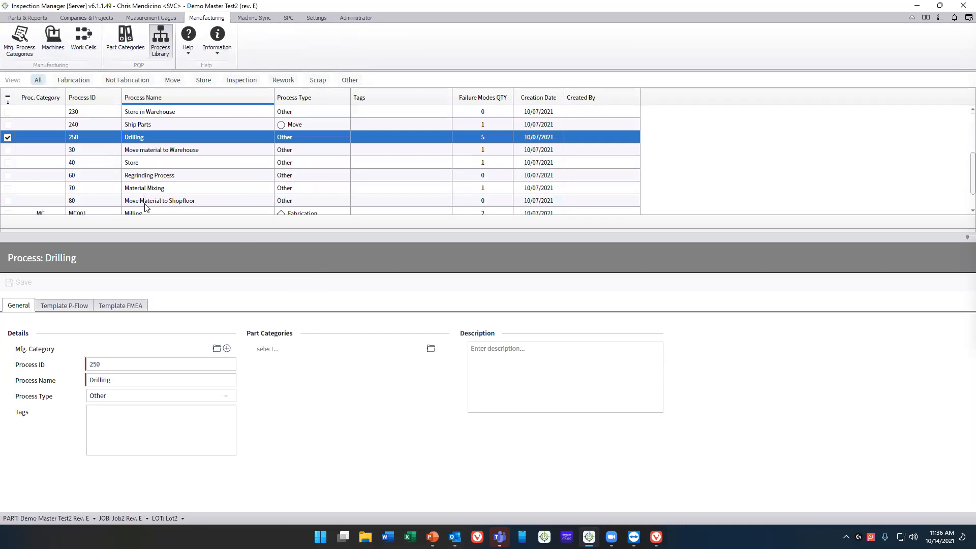
Step: Inspect Drilling's Template P-Flow fields: output and input characteristics, and Class (KPC,QCI)
left_click(71, 306)
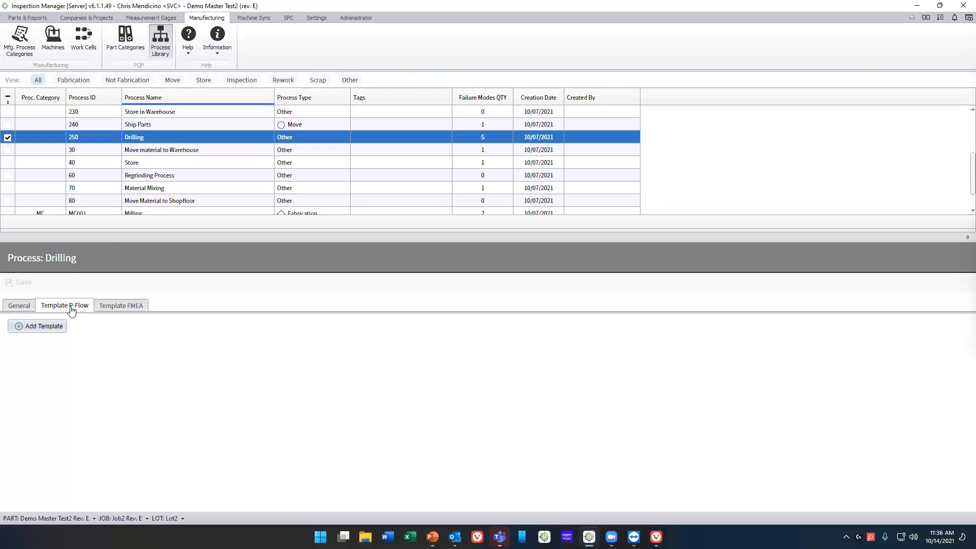
left_click(28, 326)
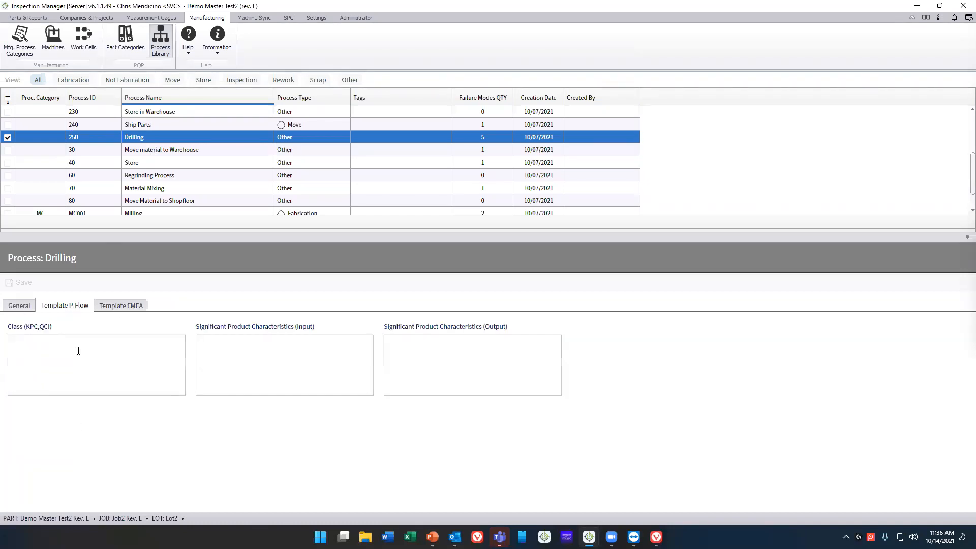
left_click(395, 384)
left_click(229, 368)
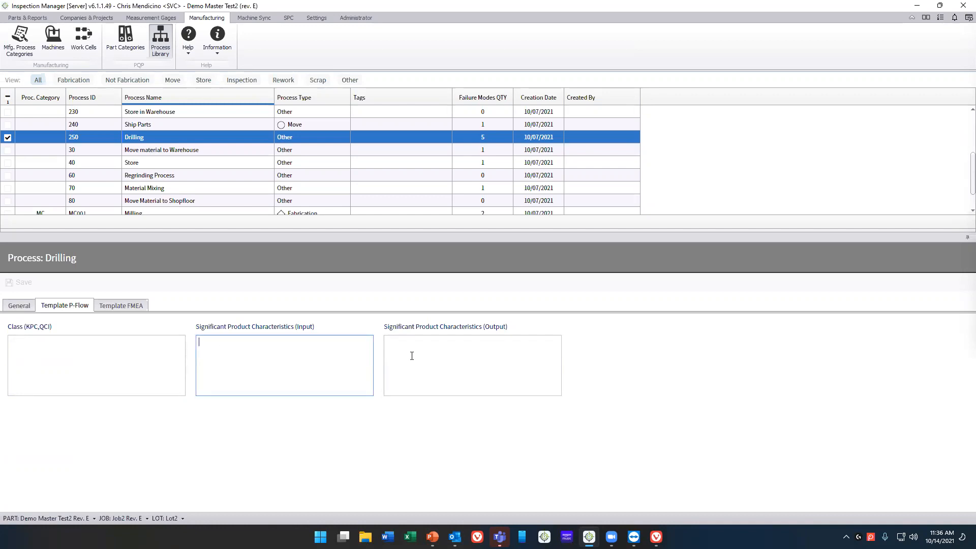
left_click(49, 371)
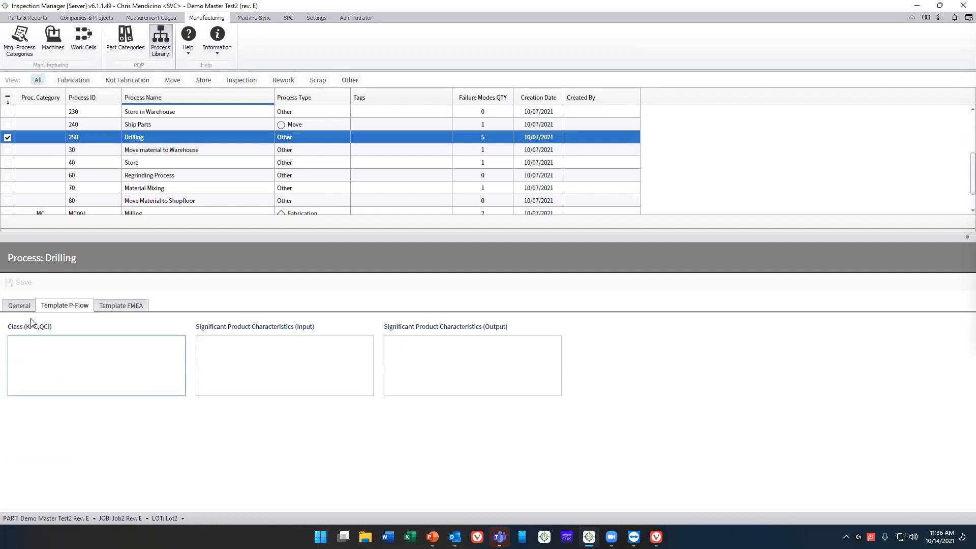
Step: Keep Drilling's process type as Other, review its Template FMEA, then return to Parts & Reports
left_click(18, 306)
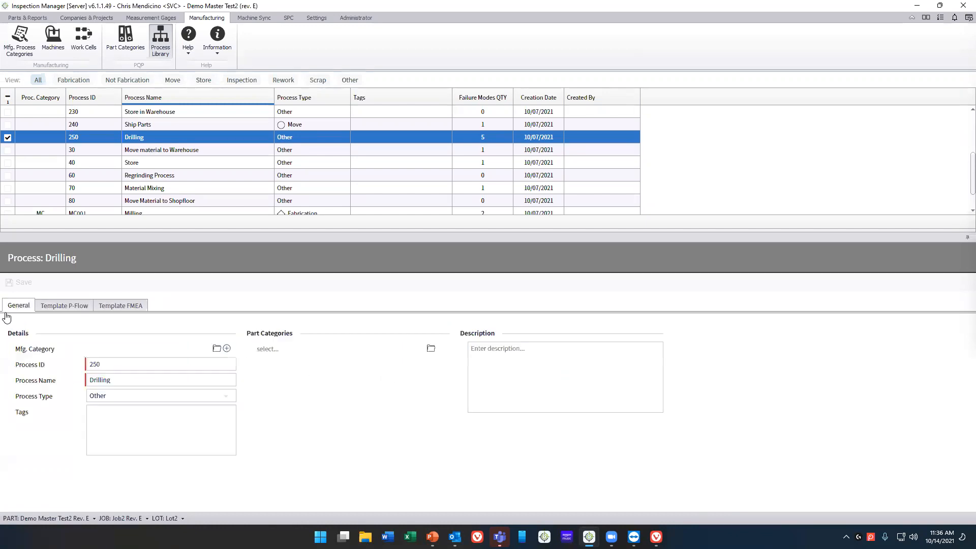
left_click(140, 397)
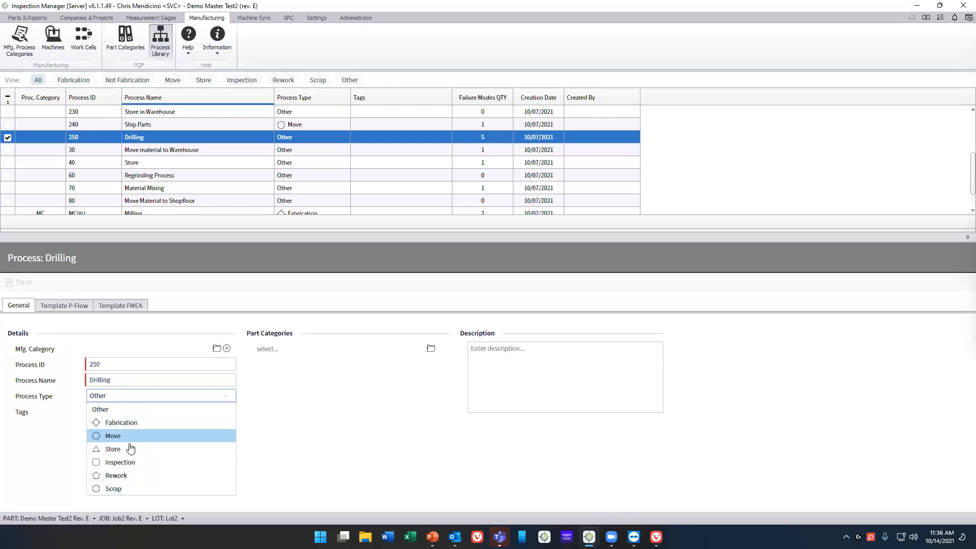
left_click(64, 396)
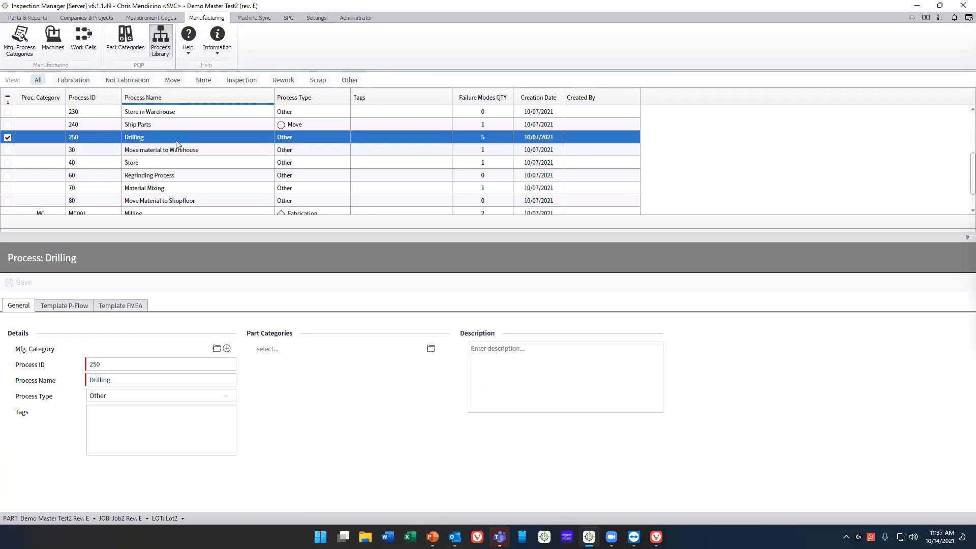
left_click(109, 307)
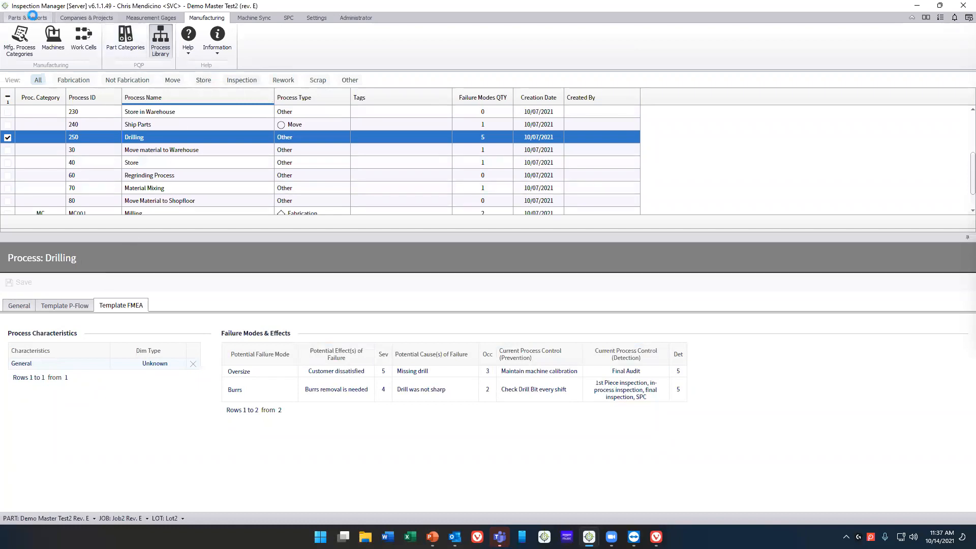
left_click(28, 18)
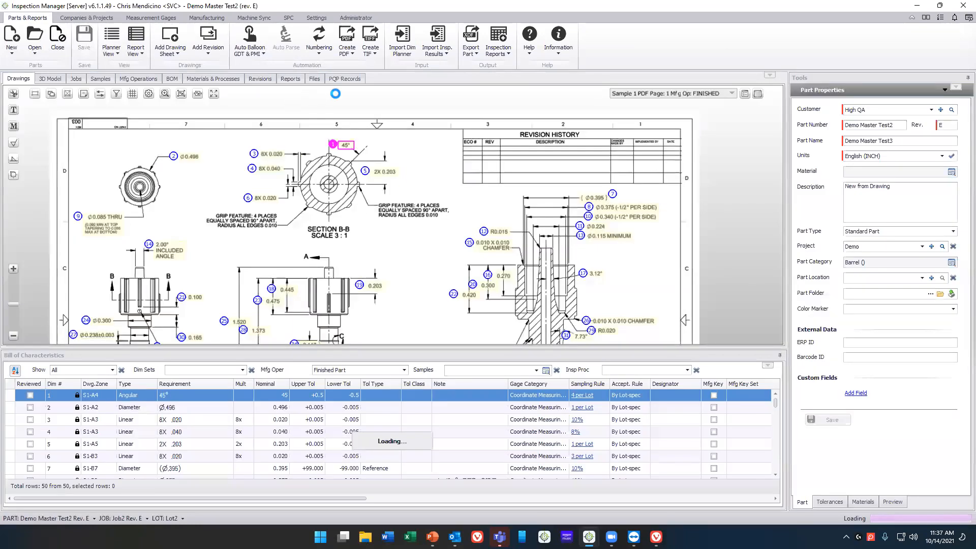
Step: Switch to PQP Records and open Process Flow #AFM-75 from the Document Instance column
left_click(344, 79)
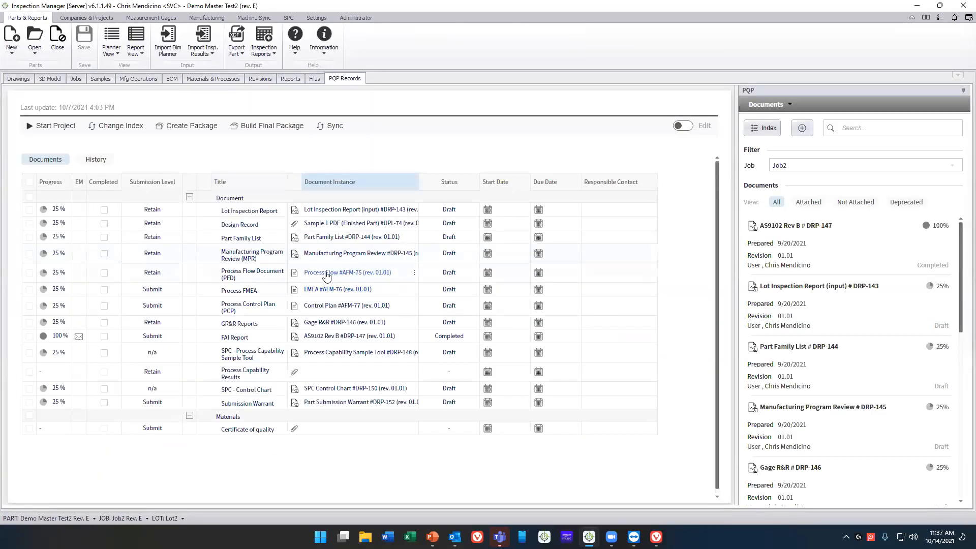
left_click(317, 274)
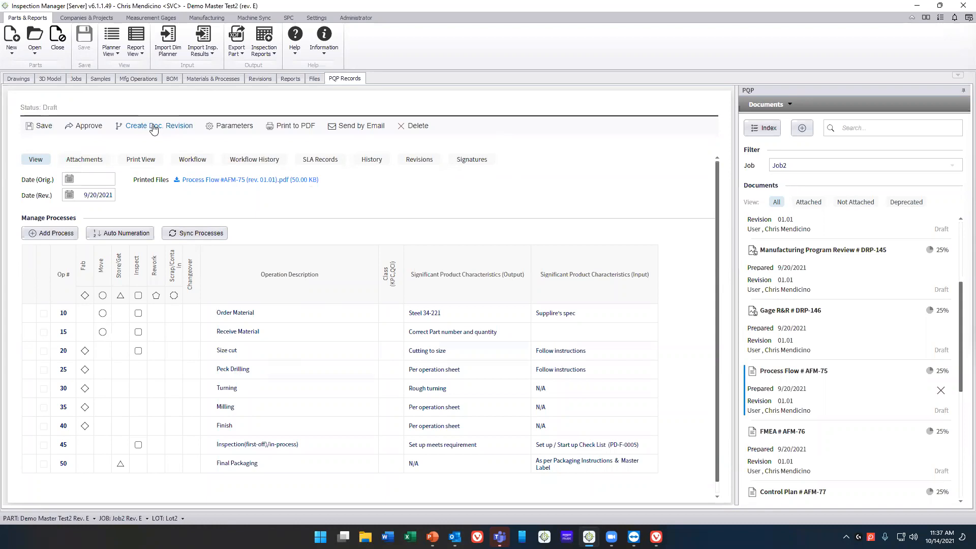
left_click(190, 162)
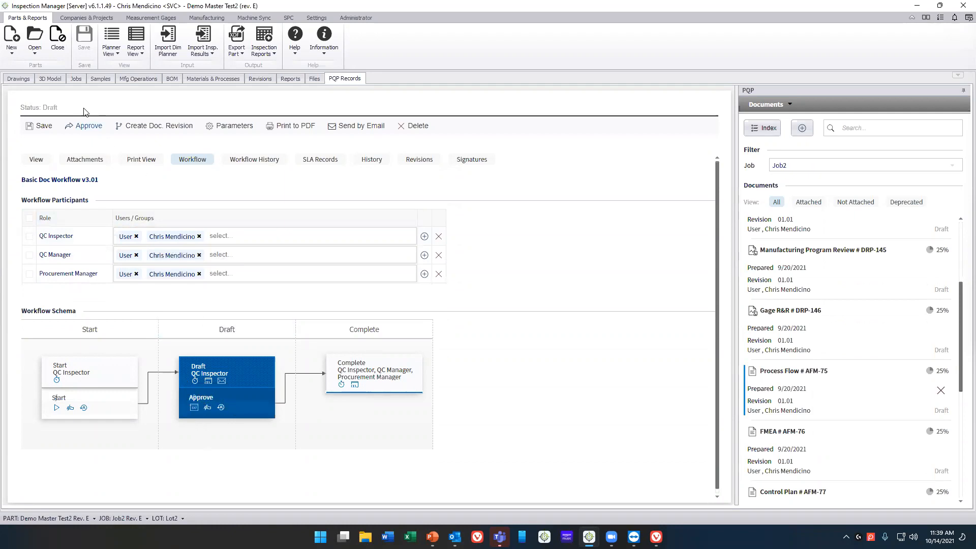
left_click(36, 159)
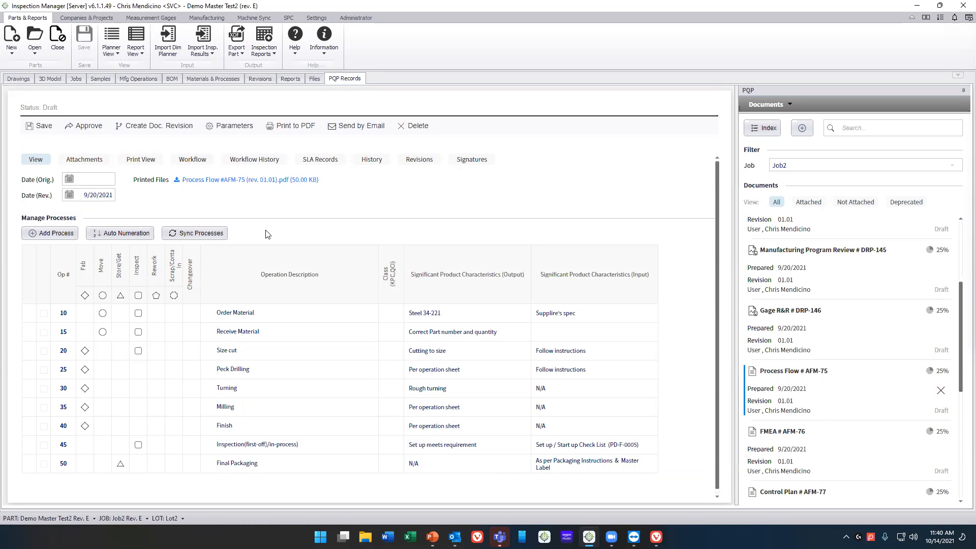
left_click(475, 163)
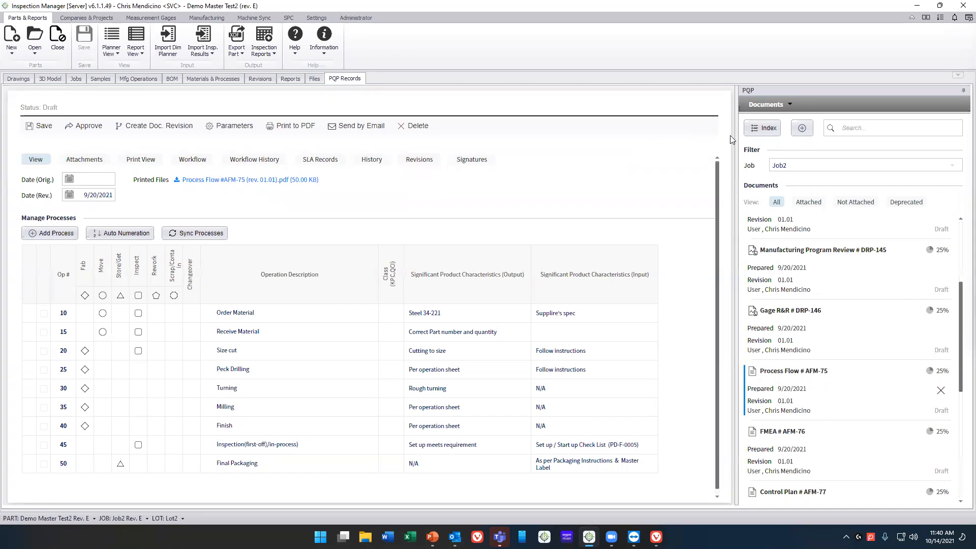
left_click(758, 130)
left_click(328, 293)
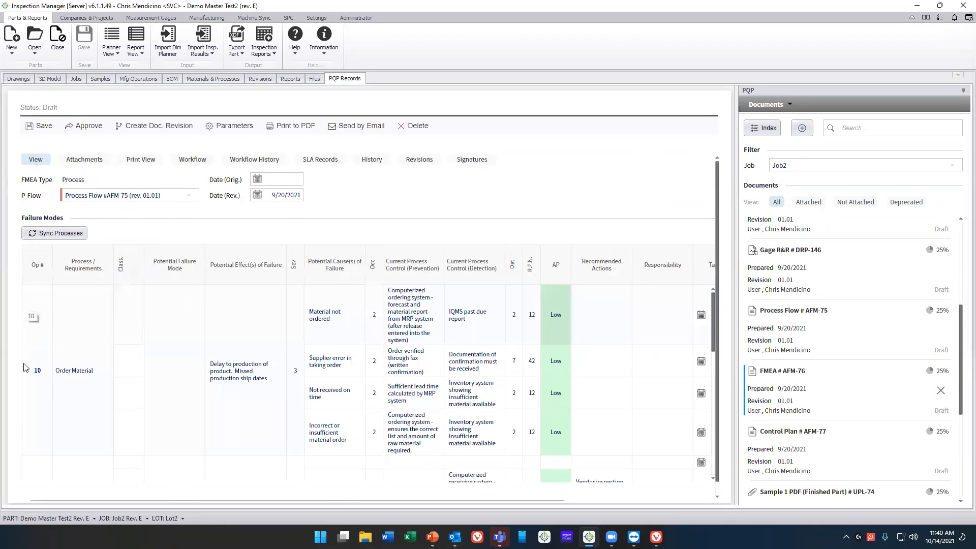
scroll(38, 335, "down", 2)
scroll(40, 320, "down", 1)
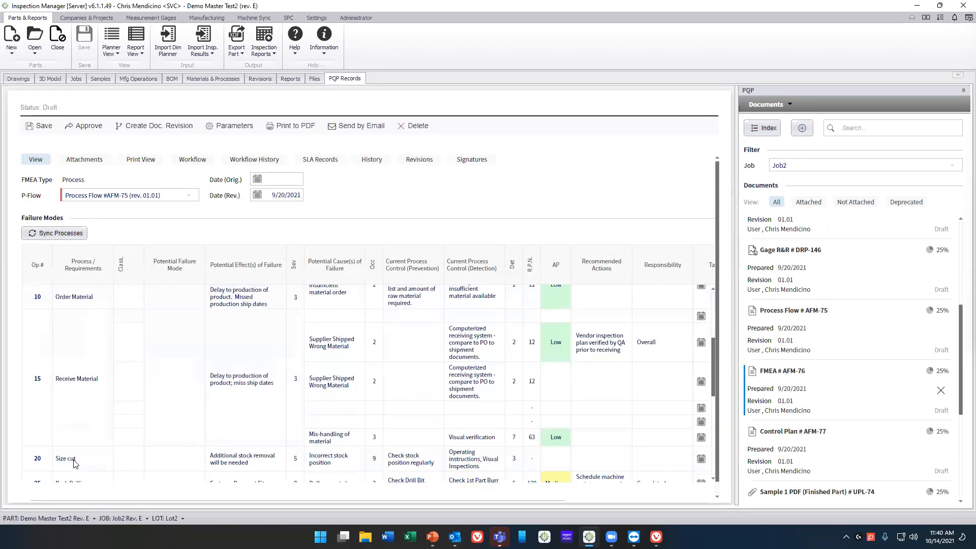
scroll(76, 437, "down", 3)
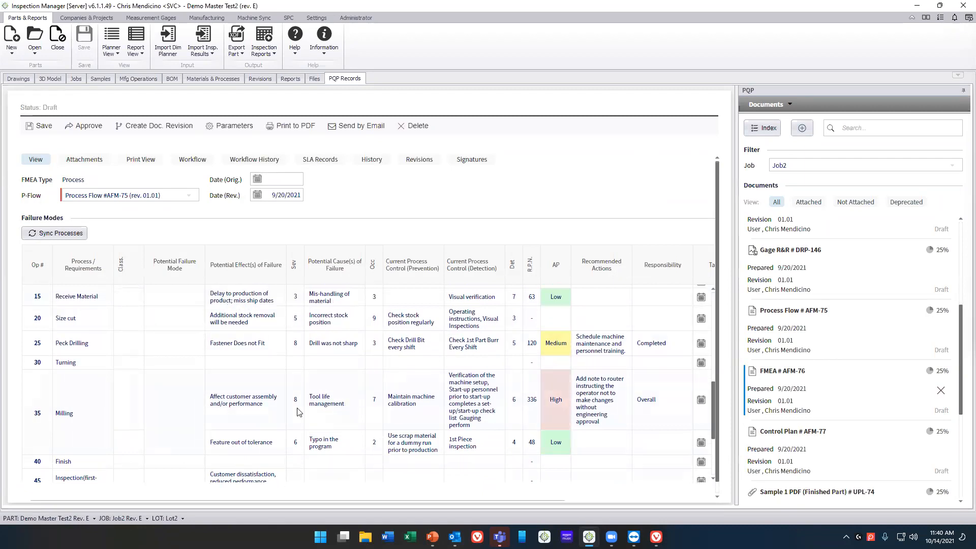
scroll(297, 411, "up", 4)
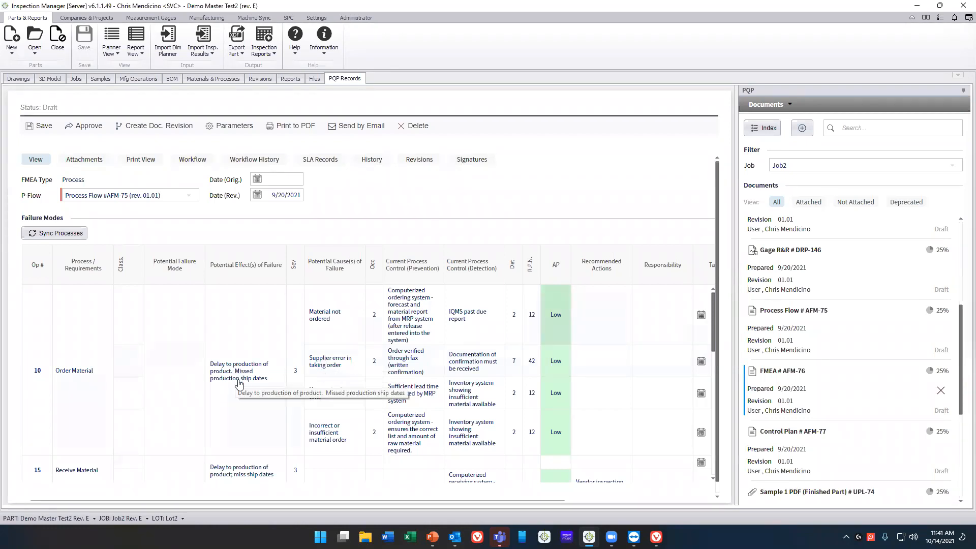
Step: Leave Op 10's effect and severity 3 unchanged, then show the cause and effect context menus
left_click(228, 389)
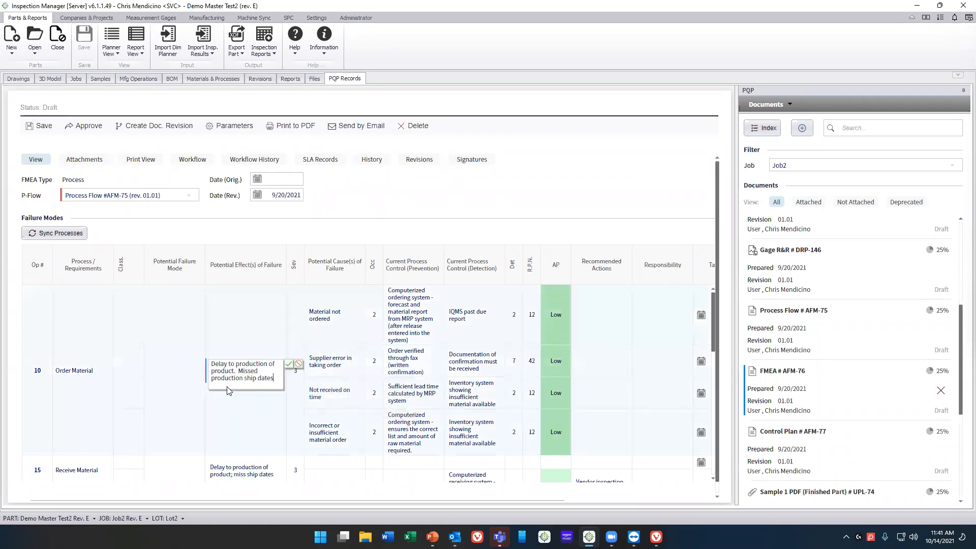
left_click(311, 395)
left_click(293, 374)
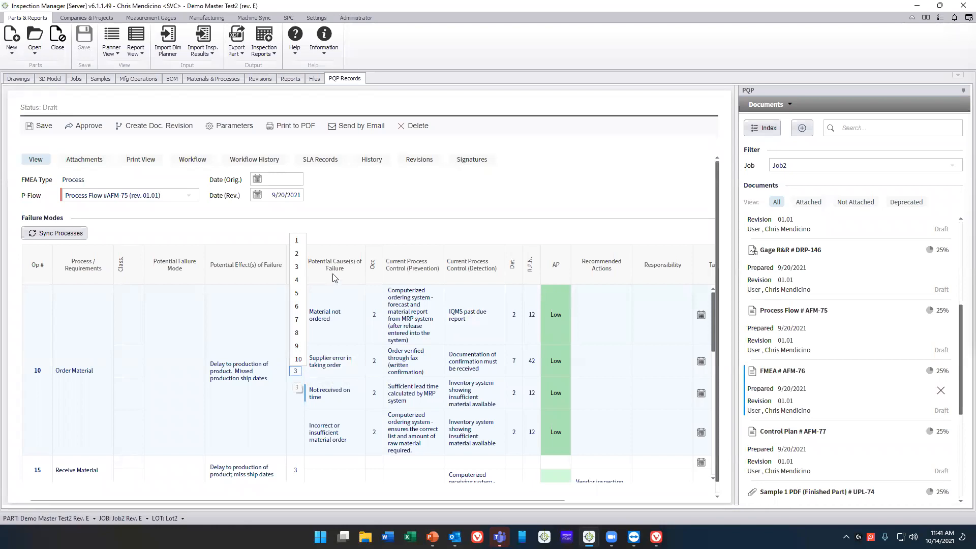
left_click(333, 240)
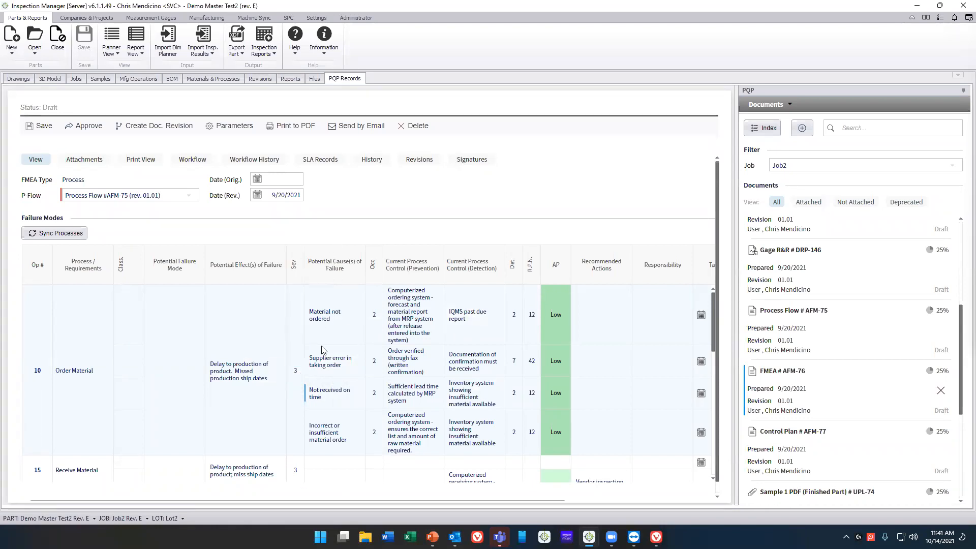
right_click(317, 430)
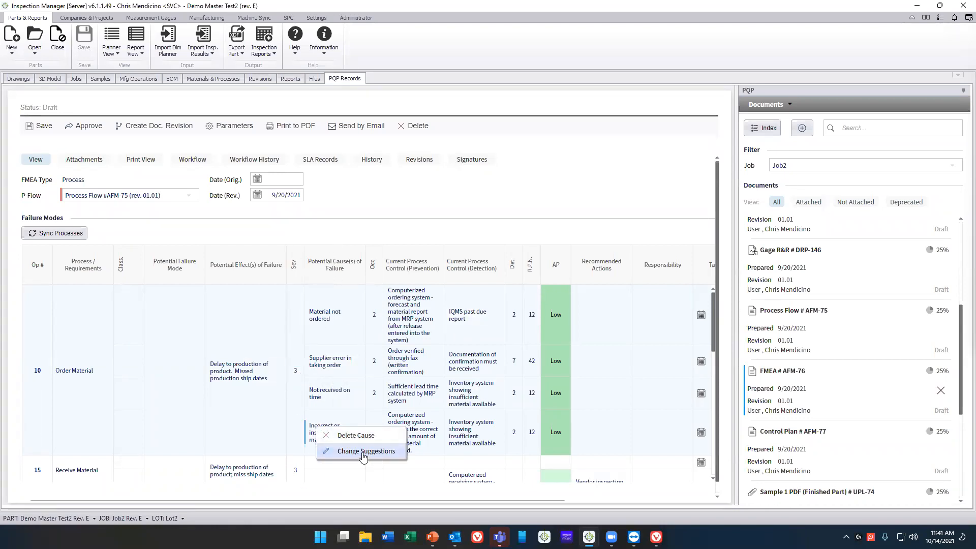
right_click(222, 392)
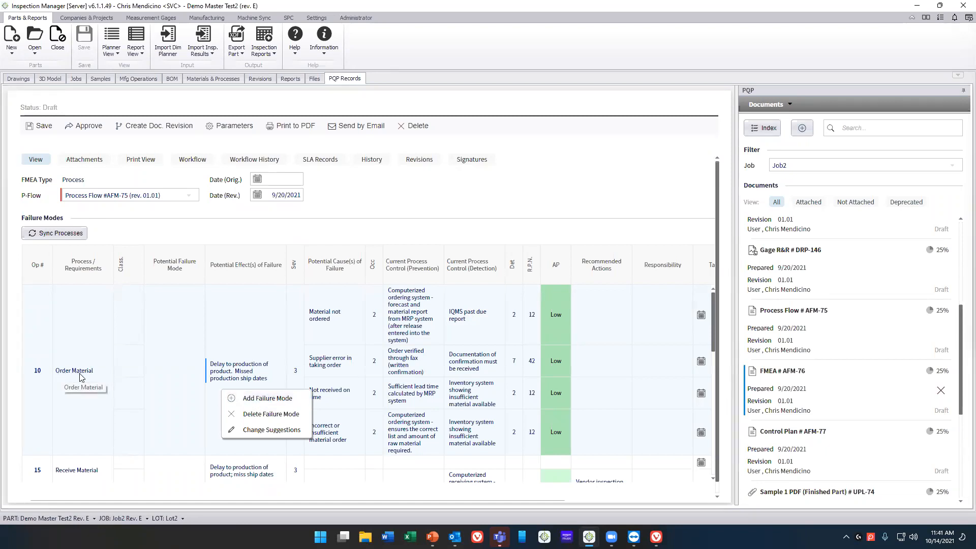
Step: Show and dismiss the failure mode options, then open Op 10's suggested failure effects
right_click(183, 381)
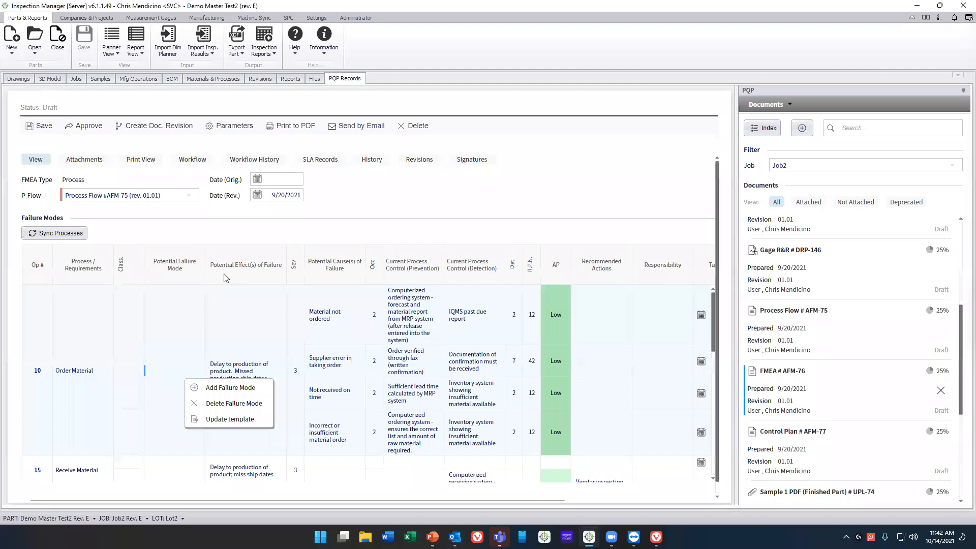
key("Escape")
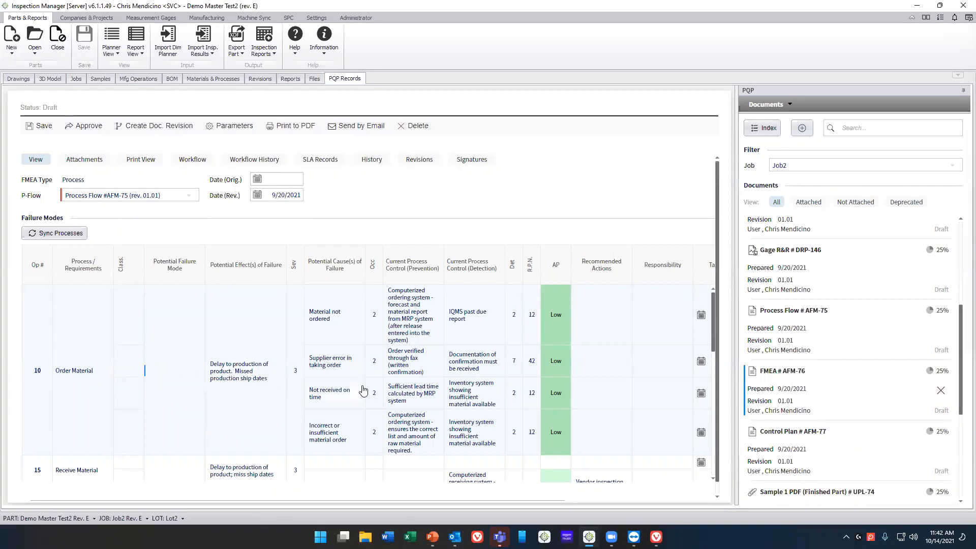
left_click(247, 377)
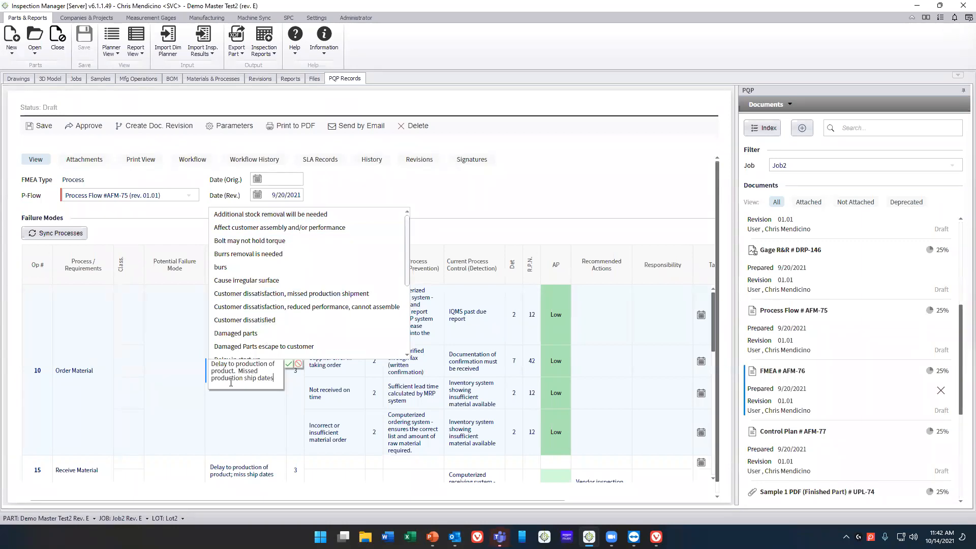
Step: Close the effect suggestions unchanged and return to the Job2 PQP Records list
left_click(513, 231)
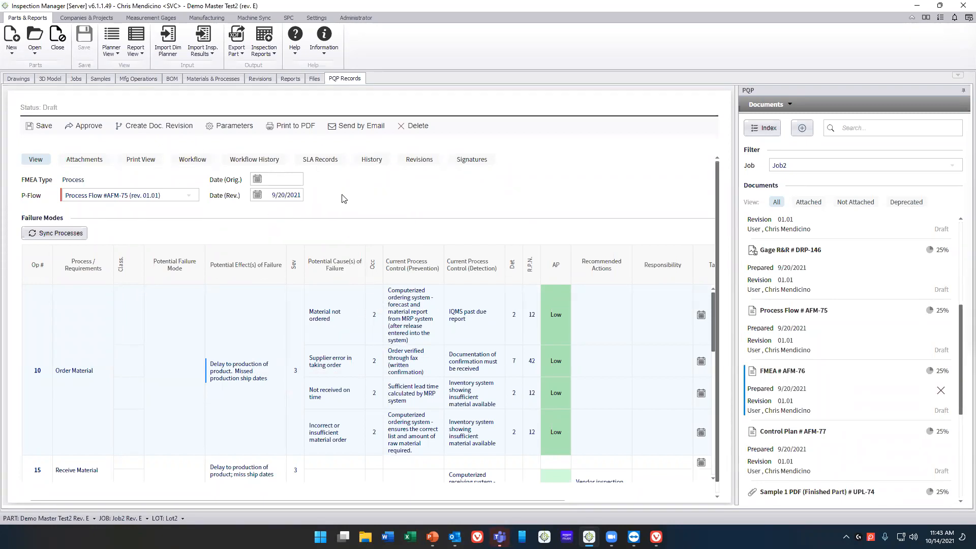
left_click(762, 128)
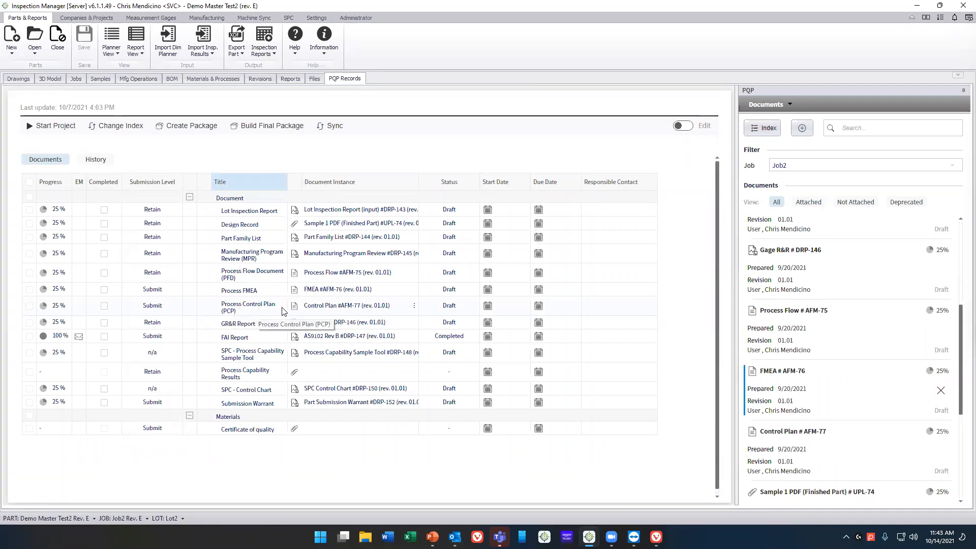
Step: Open Control Plan #AFM-77 from Job2's PQP documents list
left_click(344, 306)
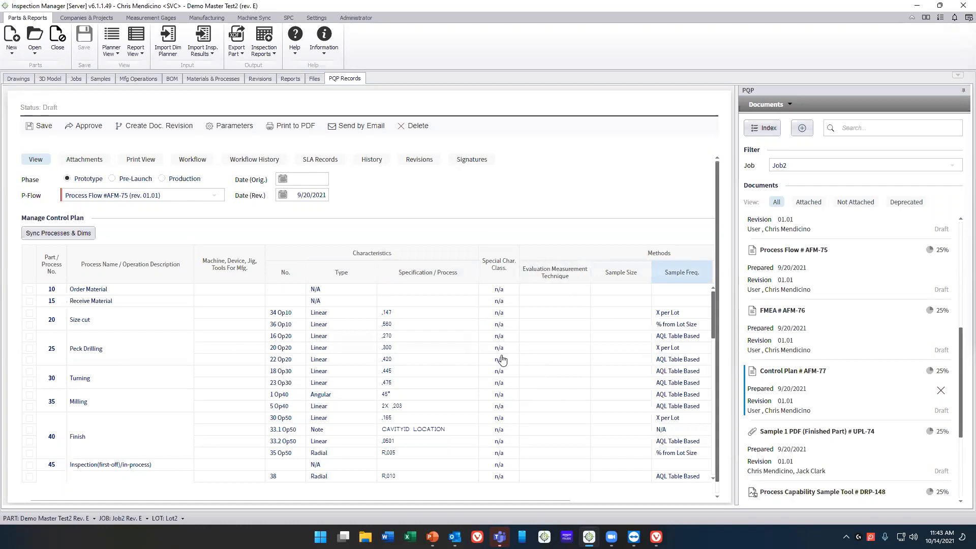
Step: Review Control Plan #AFM-77's characteristics, sync its processes and dimensions, then return to the PQP index
scroll(500, 377, "down", 3)
scroll(500, 378, "down", 2)
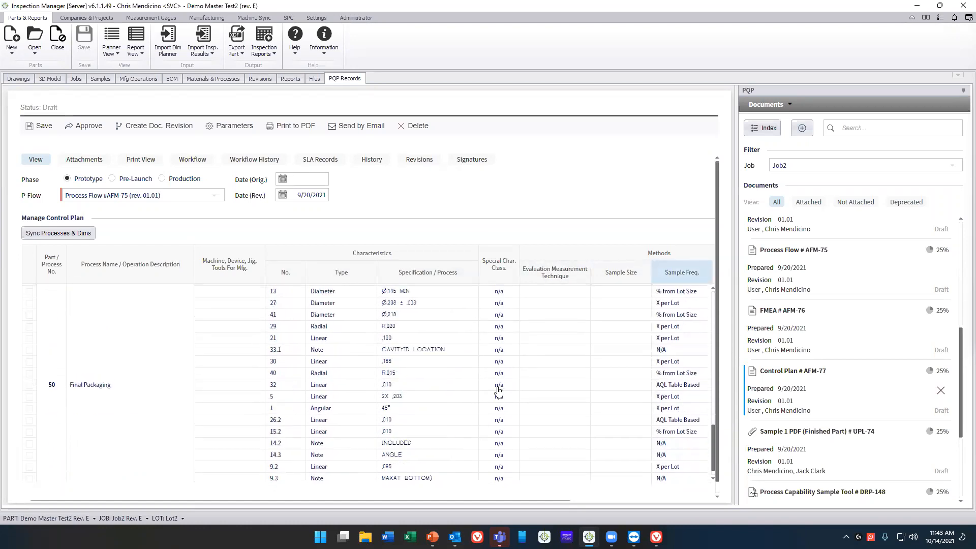
scroll(498, 389, "up", 8)
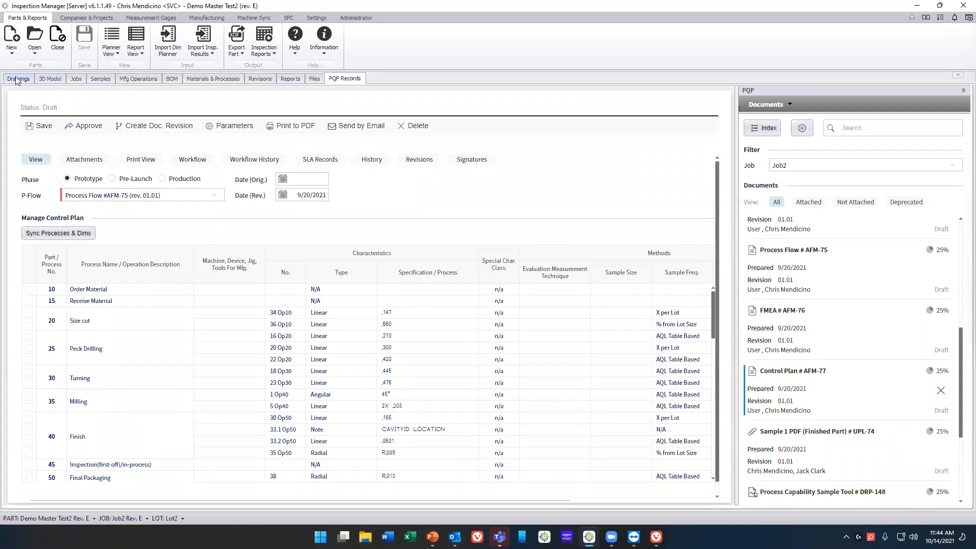
left_click(59, 235)
left_click(43, 235)
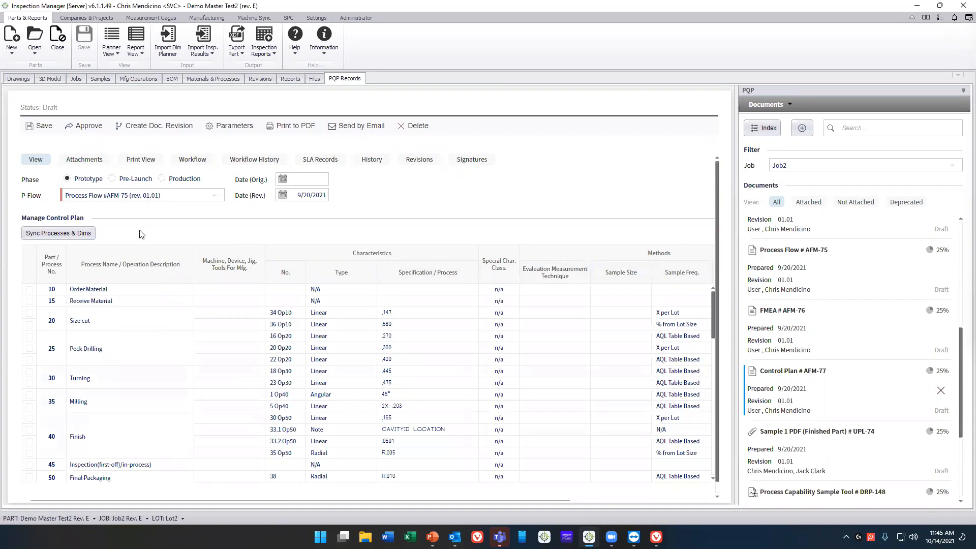
left_click(771, 128)
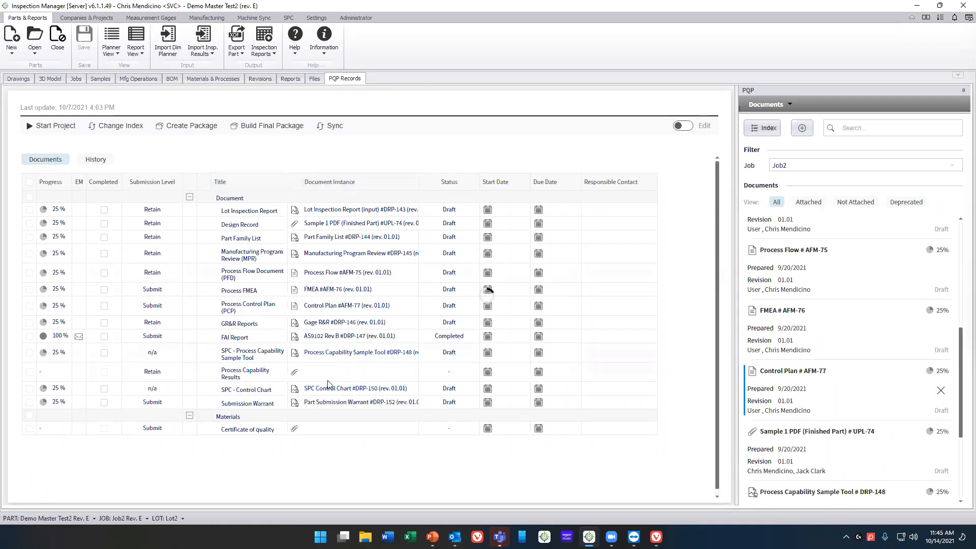
Step: Check Process Capability Sample Tool #DRP-148's chart, then open Gage R&R #DRP-146 from the index
left_click(376, 355)
scroll(311, 319, "down", 10)
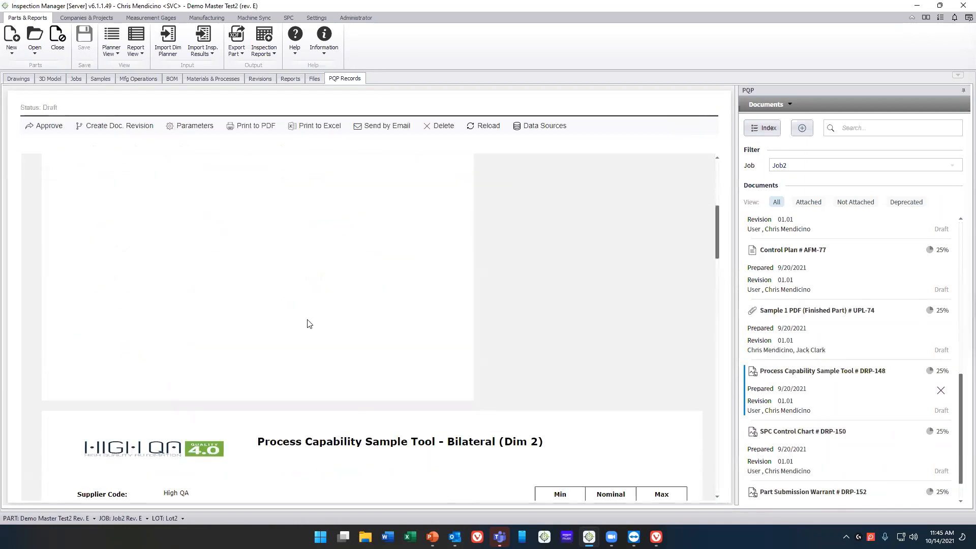
scroll(271, 325, "down", 7)
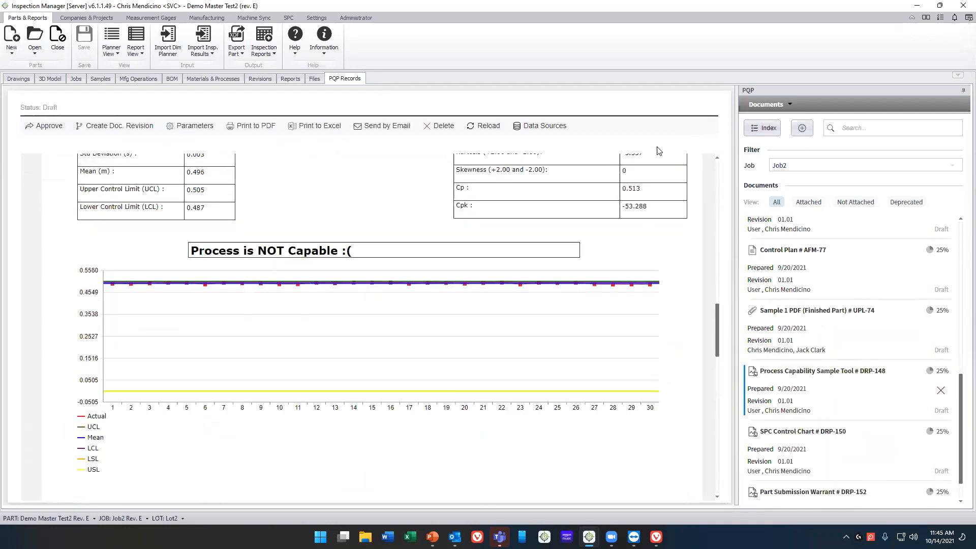
left_click(753, 135)
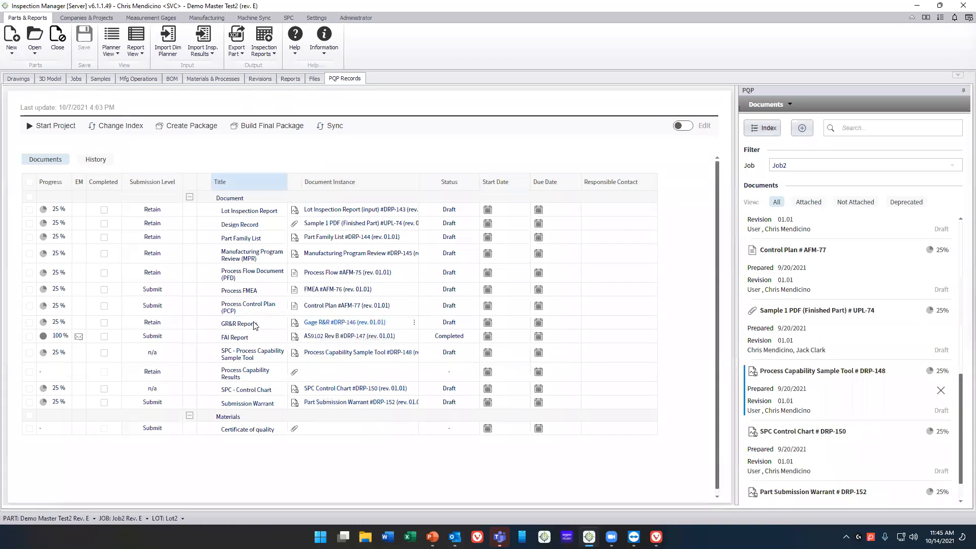
left_click(348, 324)
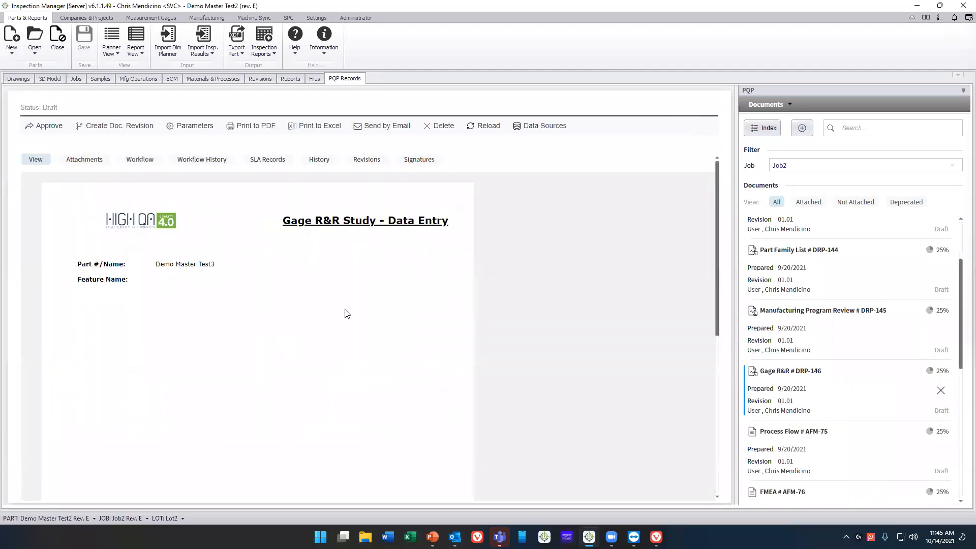
Step: Leave Gage R&R #DRP-146 and go back to the Job2 PQP Records list
left_click(755, 133)
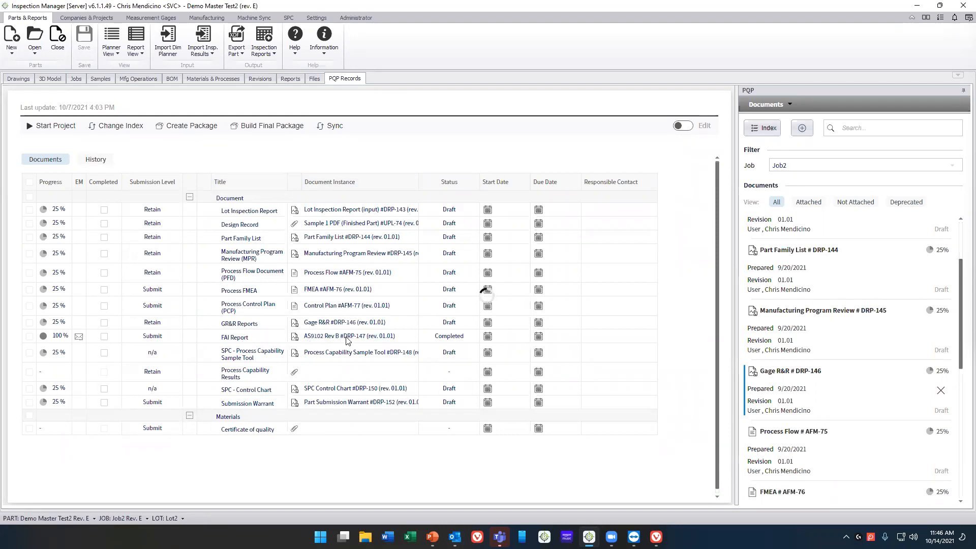
left_click(344, 337)
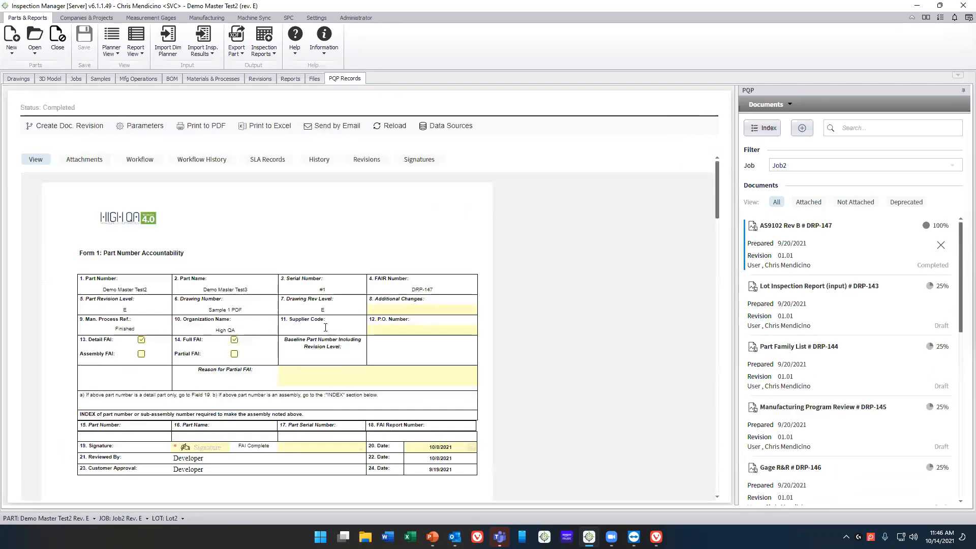
left_click(336, 130)
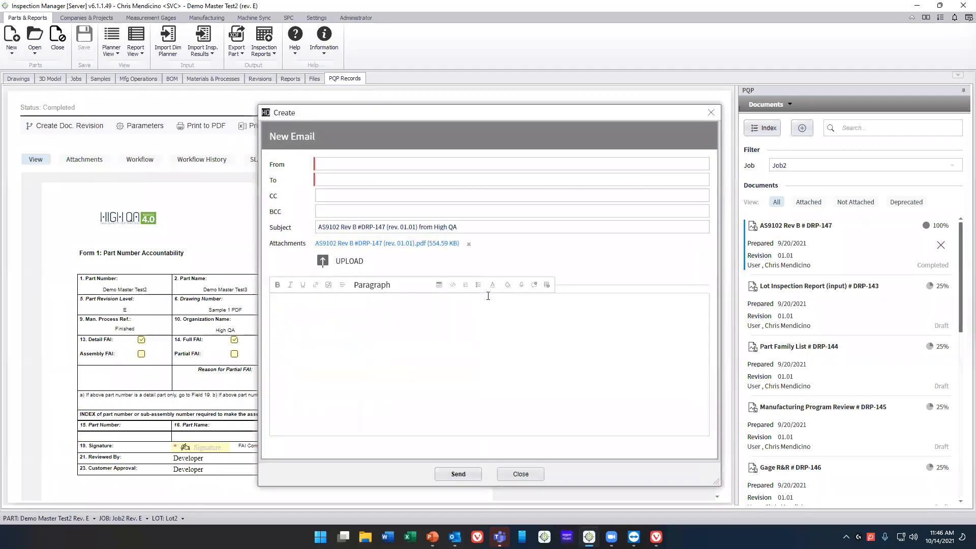
left_click(285, 302)
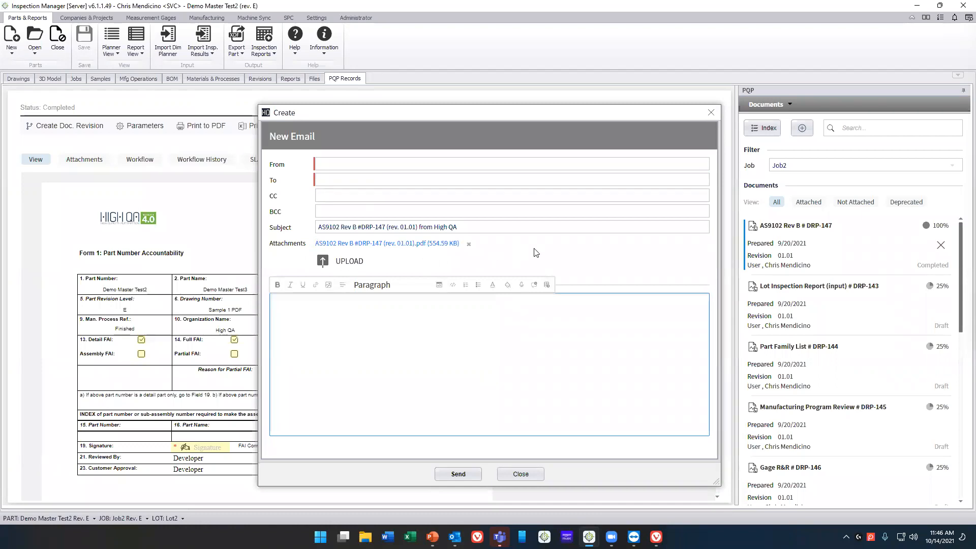
left_click(710, 112)
left_click(764, 128)
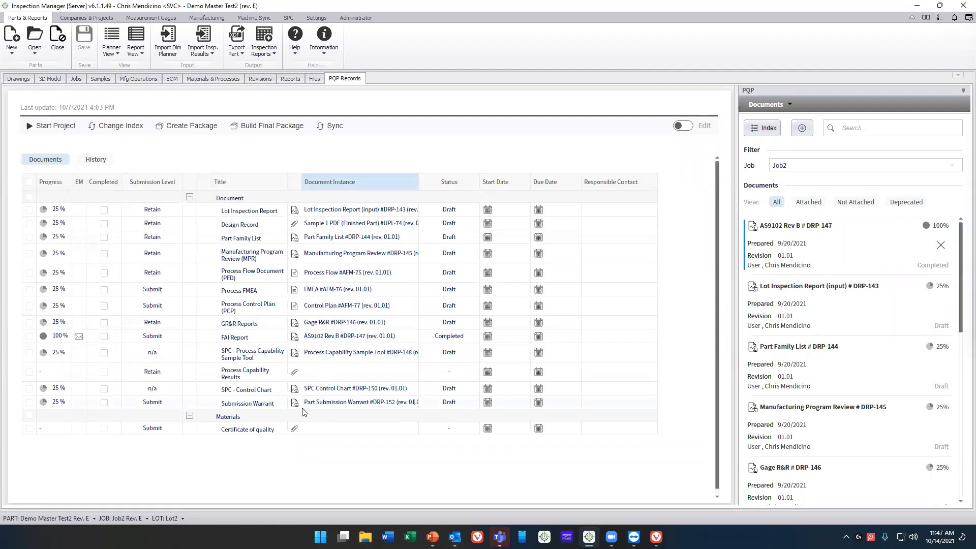
left_click(79, 336)
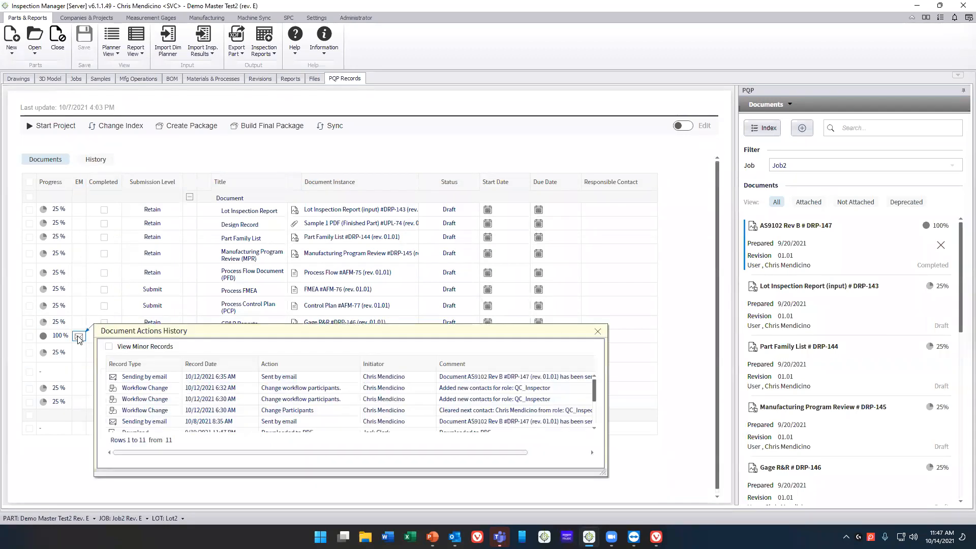
left_click_drag(121, 377, 557, 377)
left_click(599, 373)
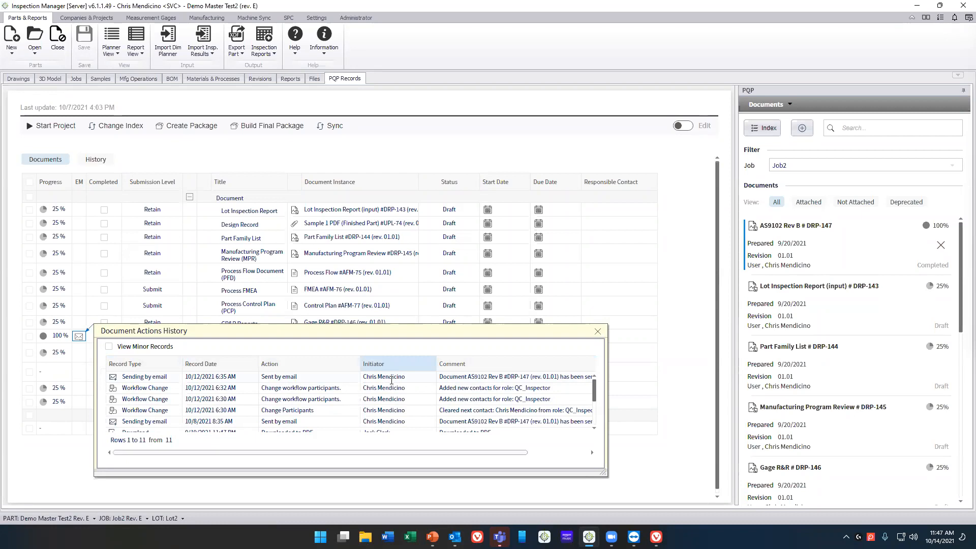
left_click_drag(410, 452, 523, 452)
left_click_drag(532, 377, 590, 379)
left_click(463, 381)
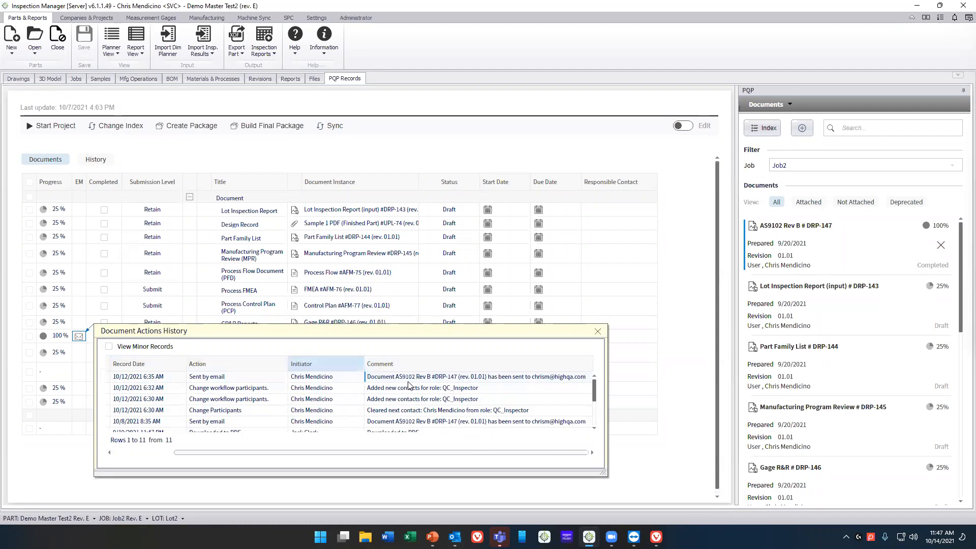
left_click(598, 331)
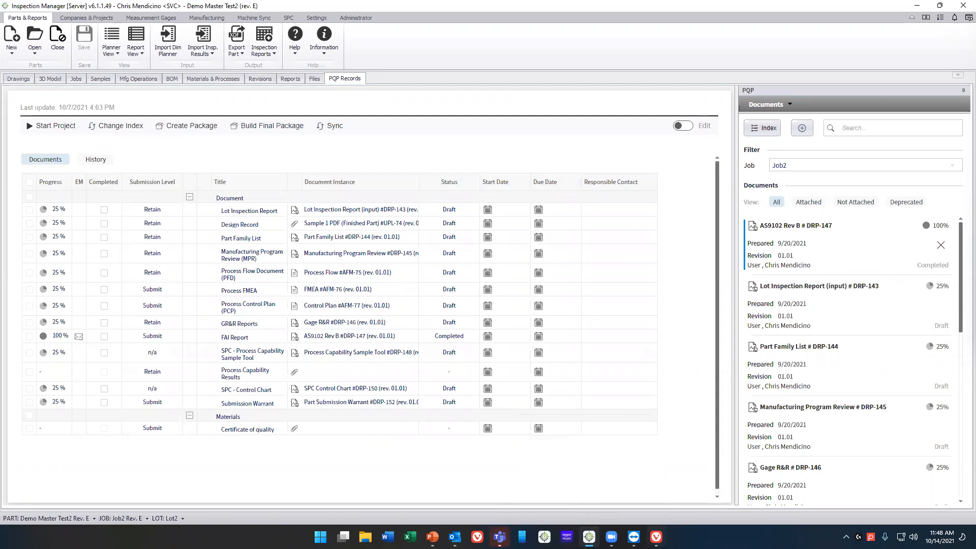
Step: Sign in to the Shopfloor Edition login page with the account username and password
left_click(656, 537)
left_click(449, 255)
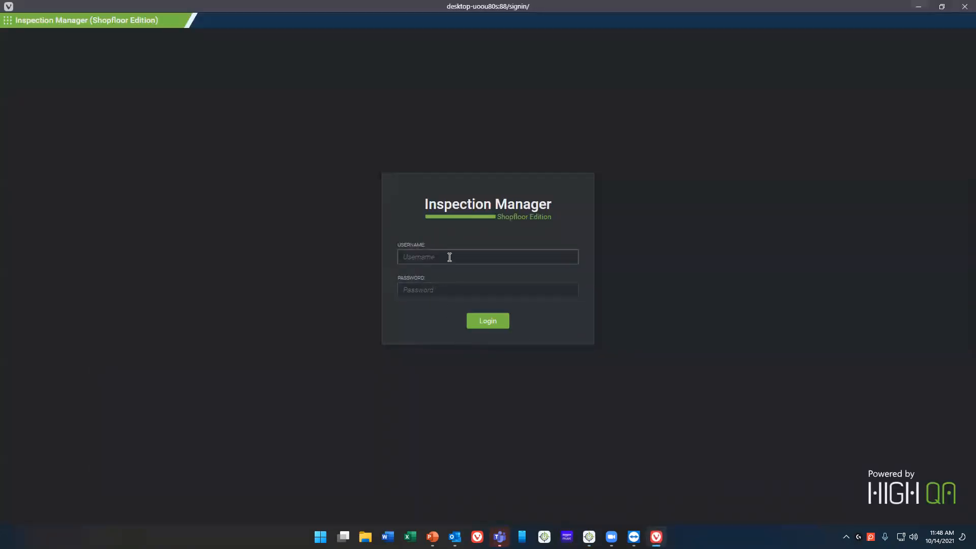
type("cmich")
key("Tab")
type("****")
key("Return")
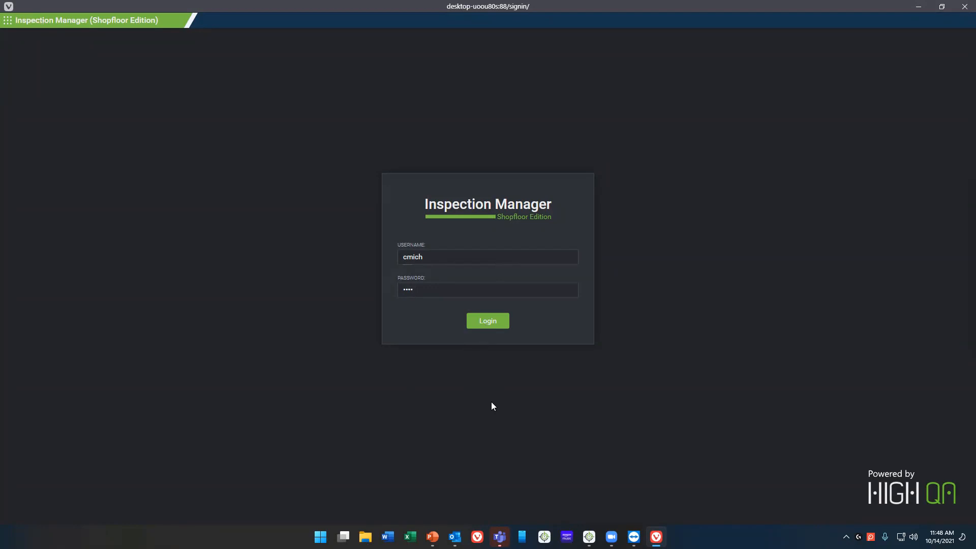
left_click(588, 536)
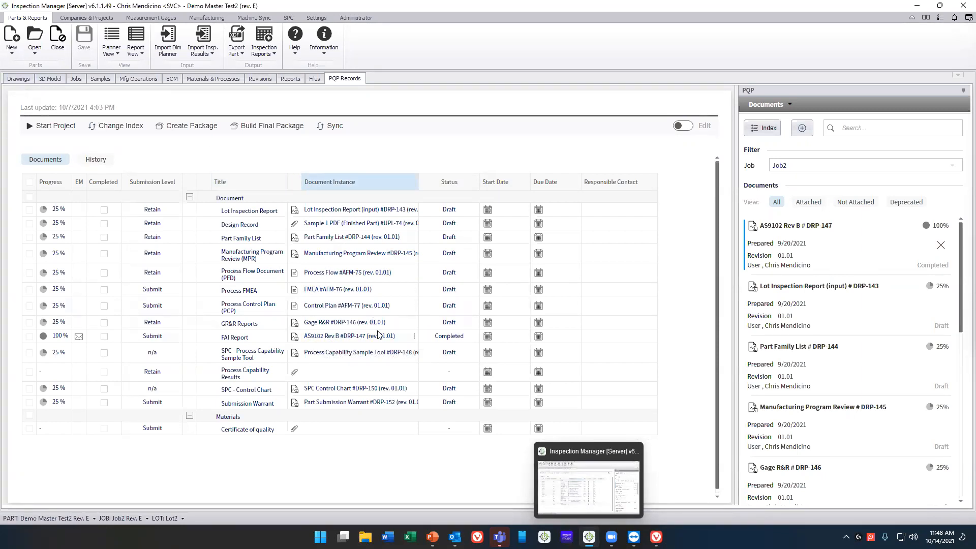
Step: Switch the job filter to Assigned to me and back to All in-progress, and enlarge the Documents to Process panel
left_click(655, 537)
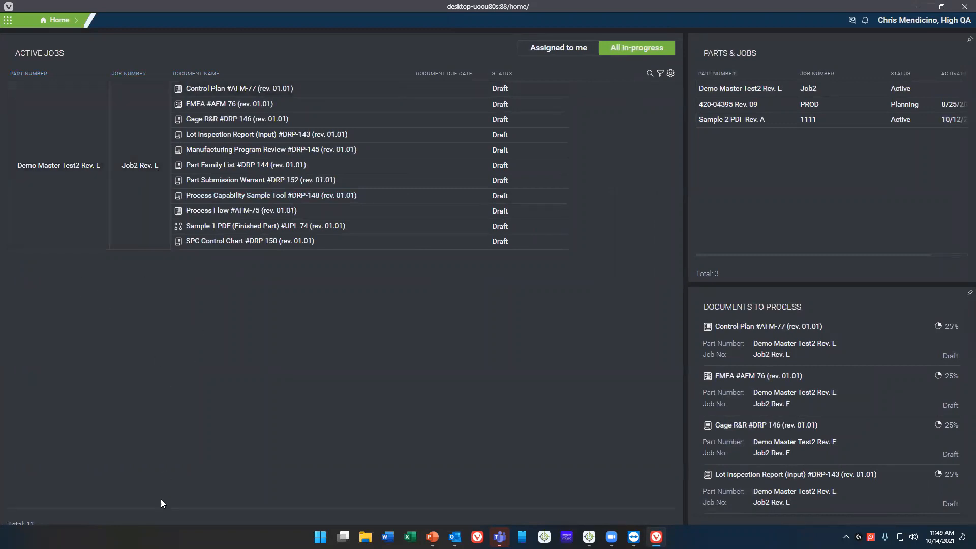
left_click(560, 49)
left_click(628, 45)
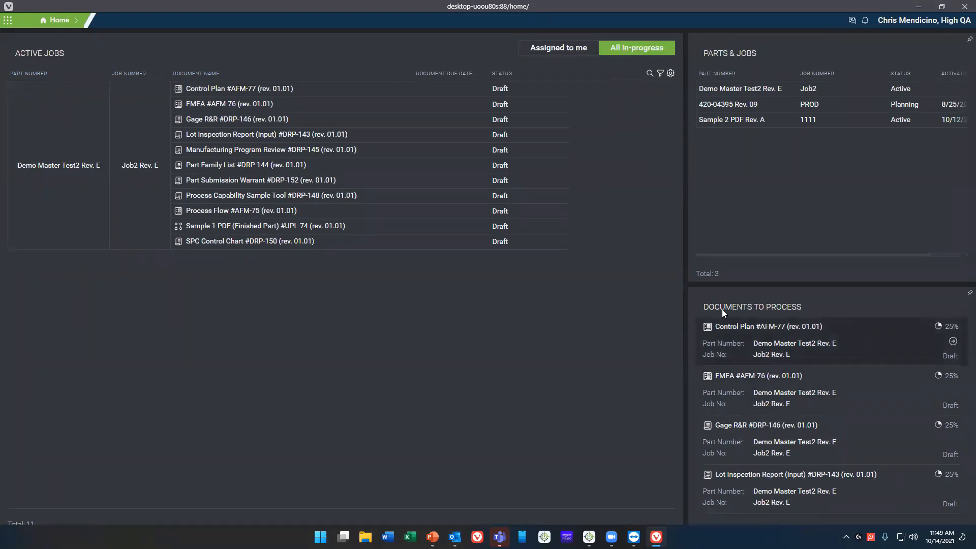
left_click_drag(777, 284, 765, 186)
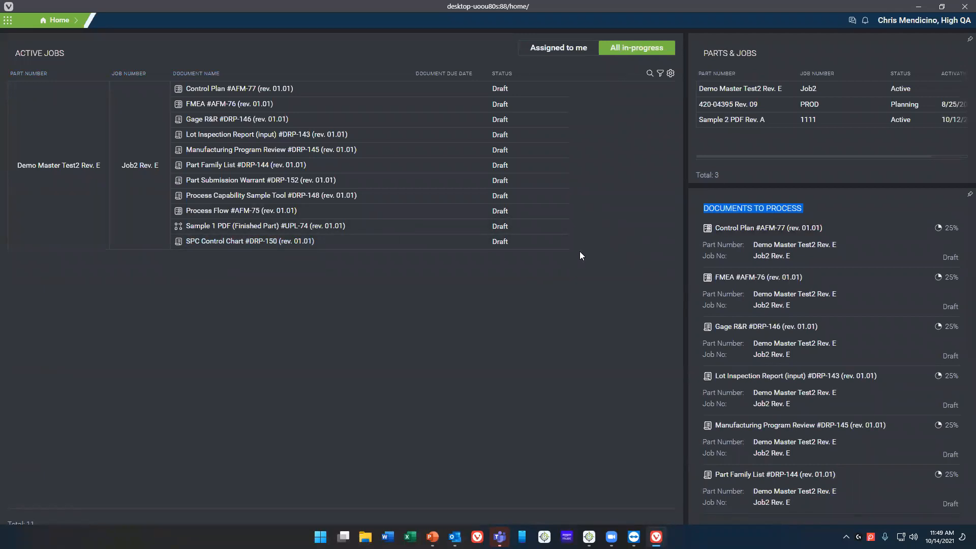
left_click(866, 87)
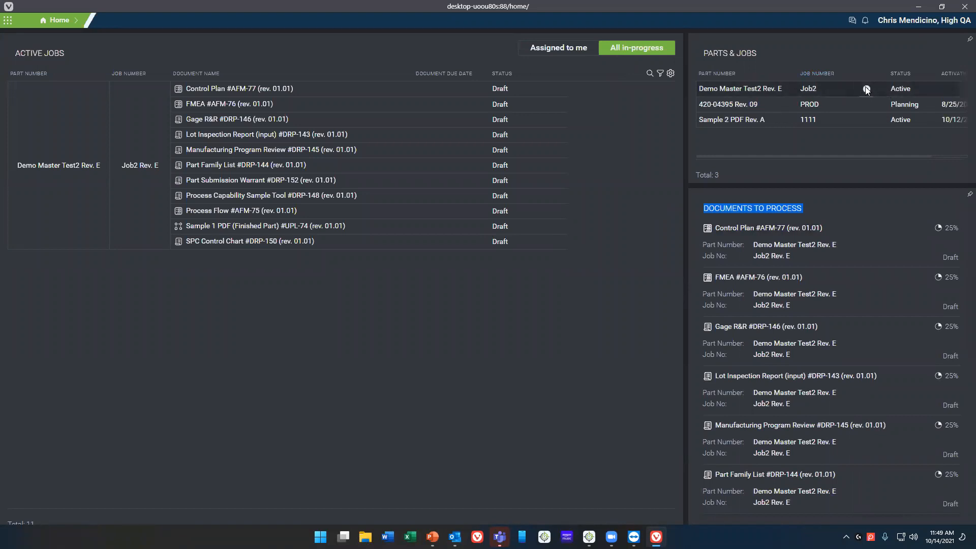
Step: Open Job2's FAI Report AS9102 Rev B #DRP-147, then show the Finished Part drawing
left_click(800, 88)
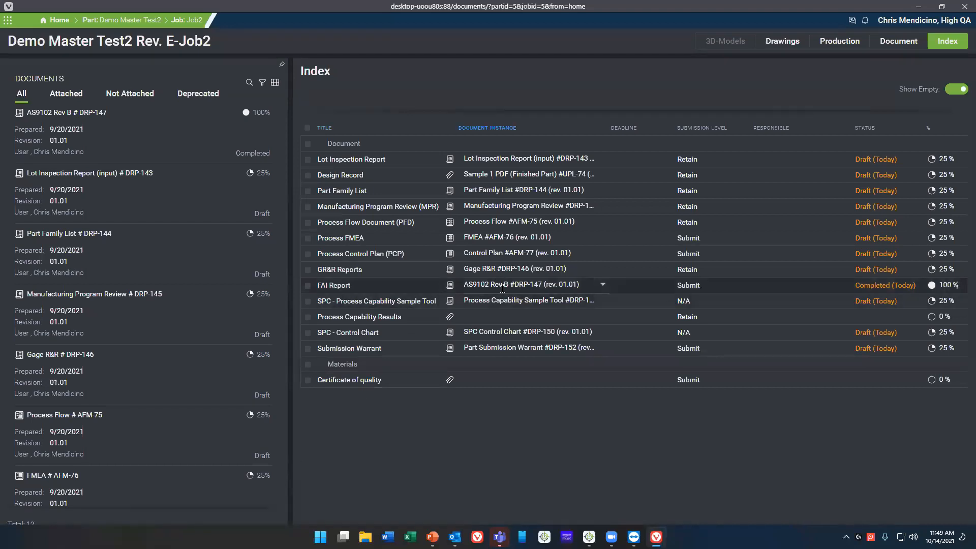
left_click(450, 287)
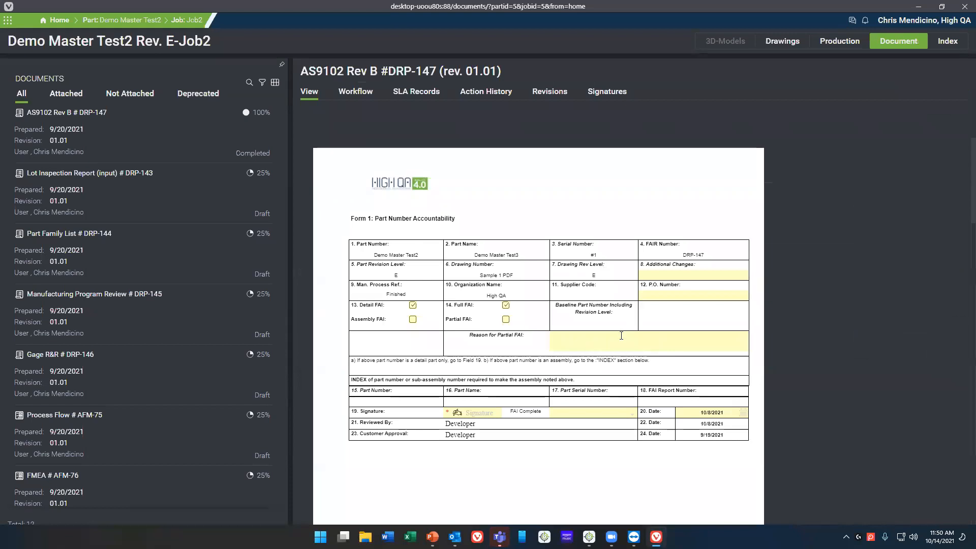
left_click(622, 336)
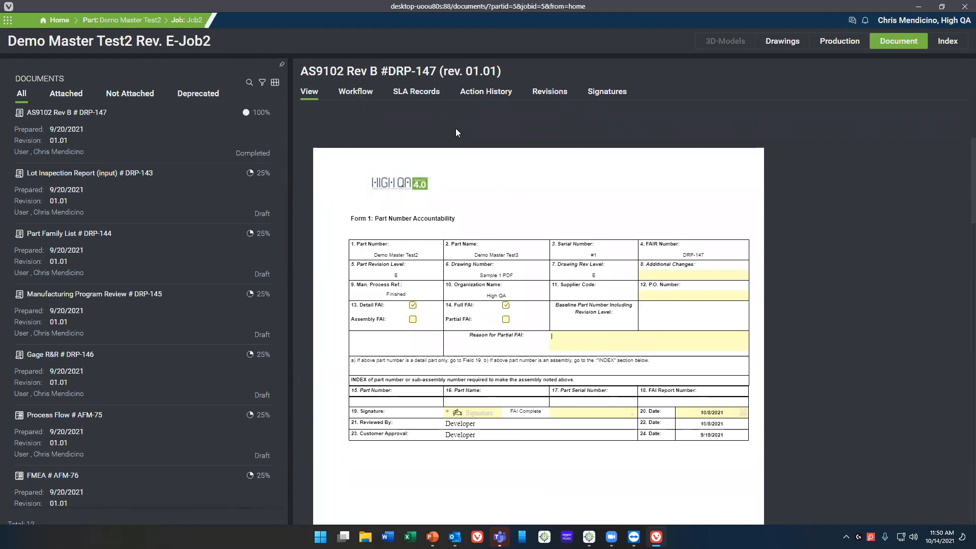
left_click(785, 41)
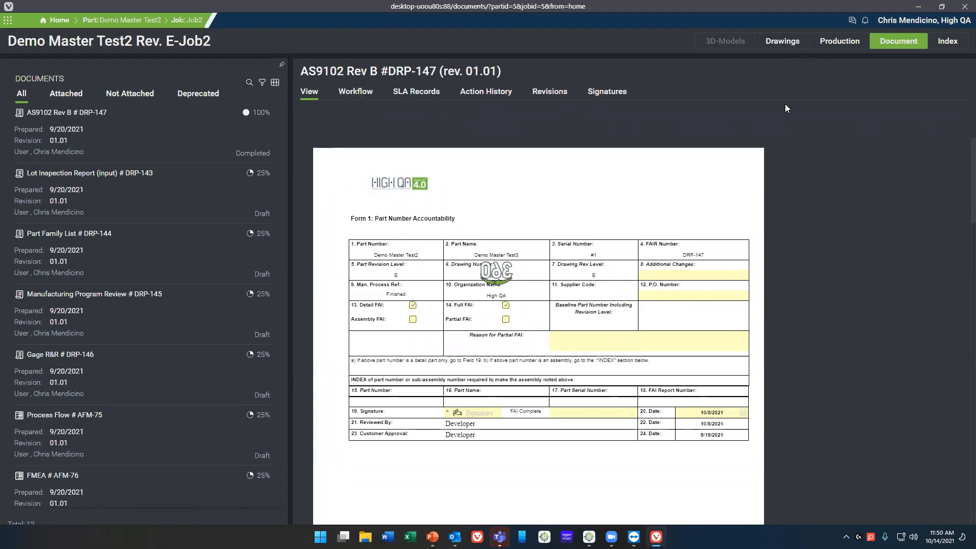